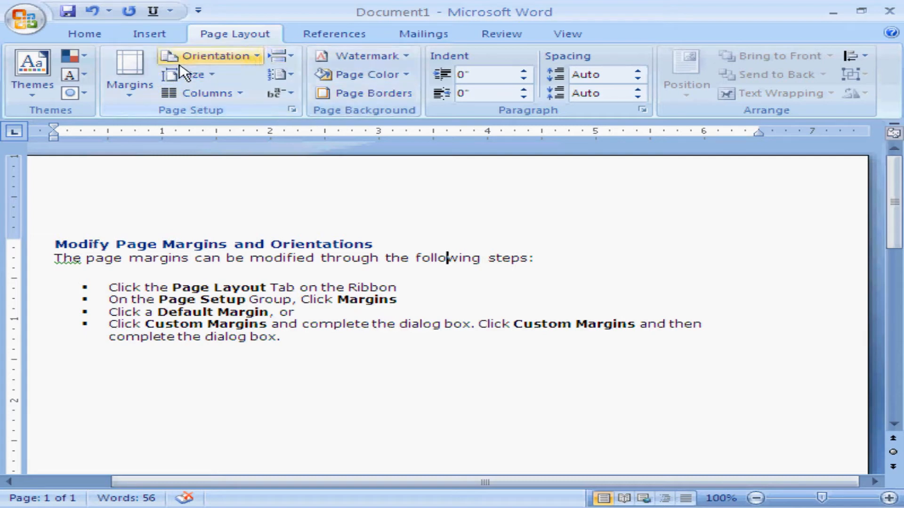
Step: Review the available margin presets and examine the page's margins on all four sides
left_click(142, 84)
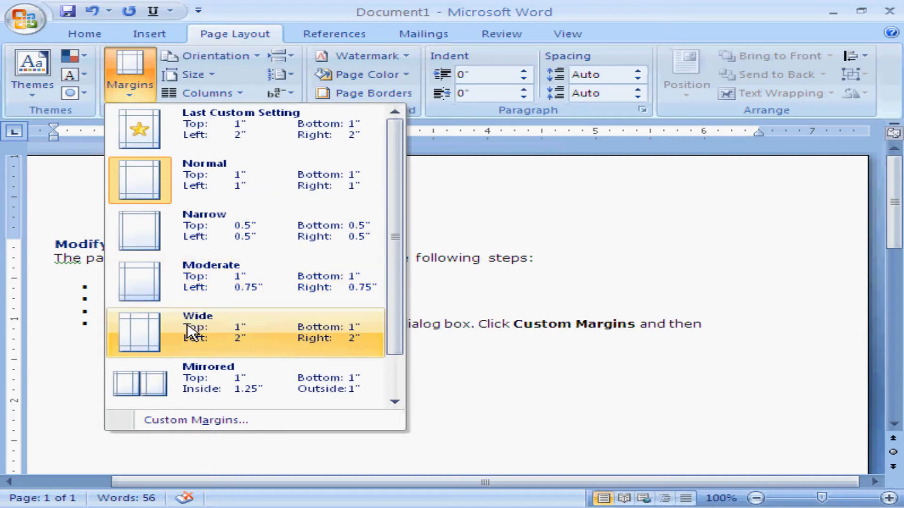
left_click(532, 294)
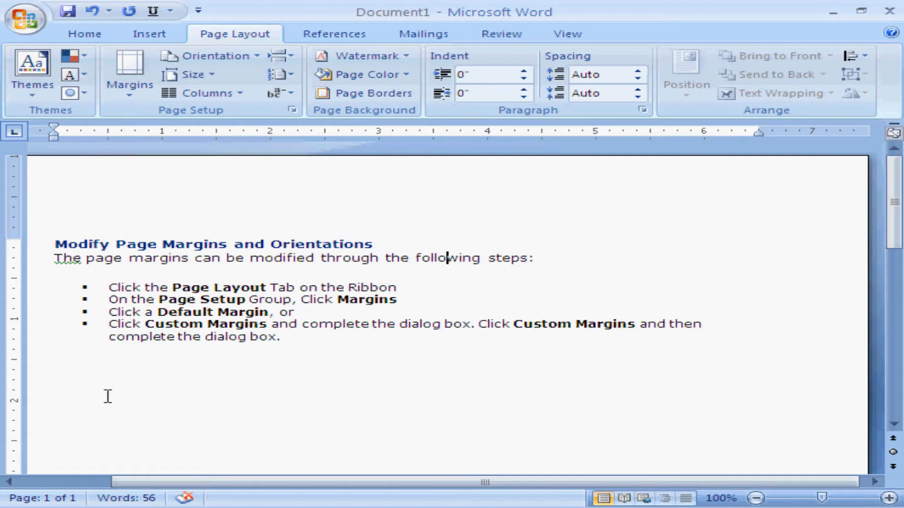
left_click(65, 482)
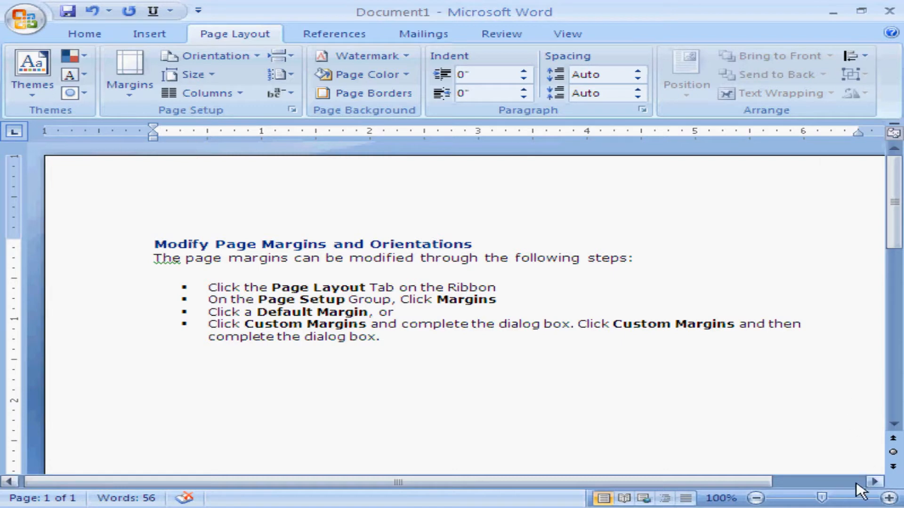
left_click(874, 483)
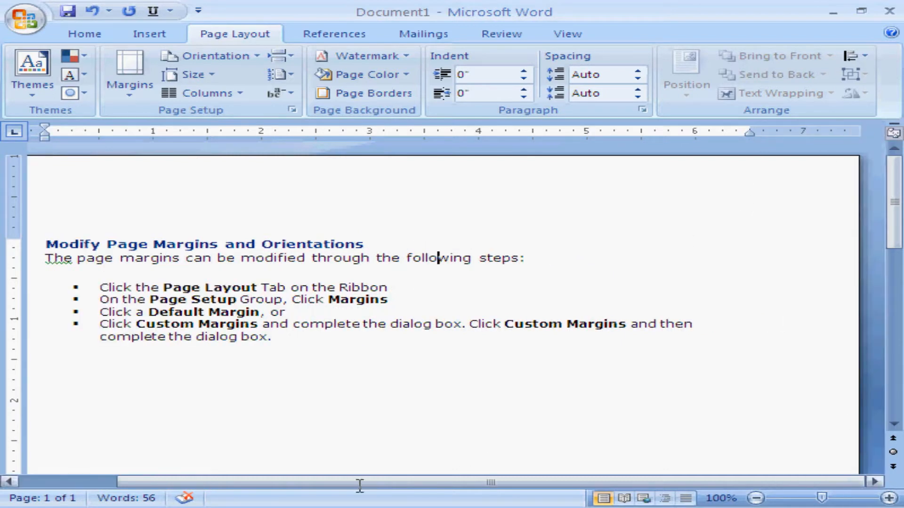
left_click(68, 482)
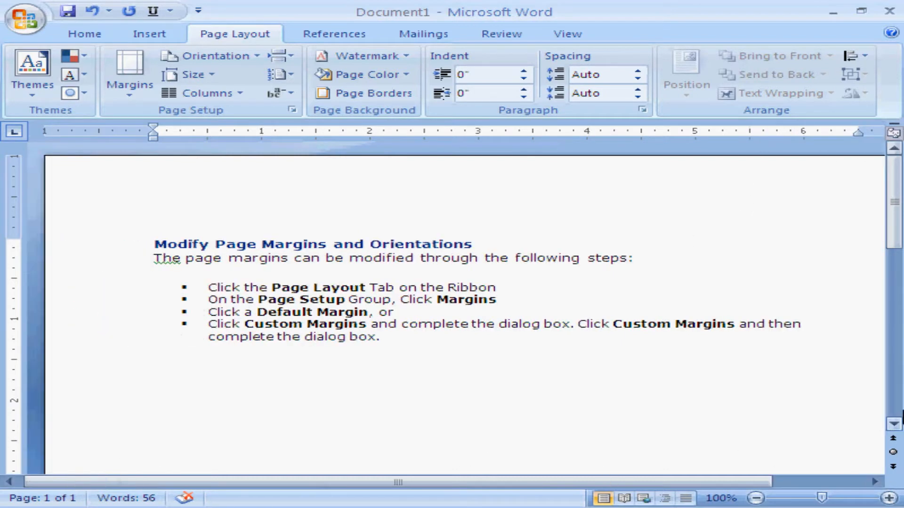
left_click(894, 422)
left_click(894, 420)
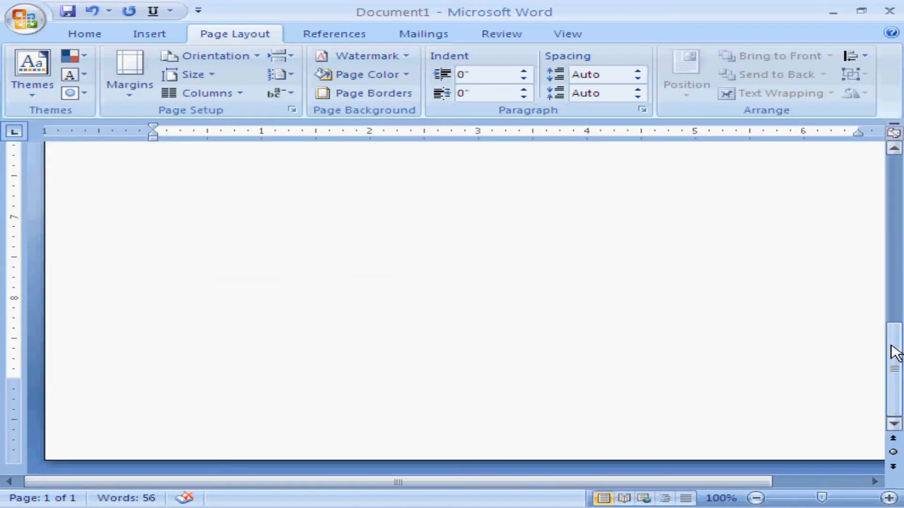
left_click_drag(894, 353, 894, 186)
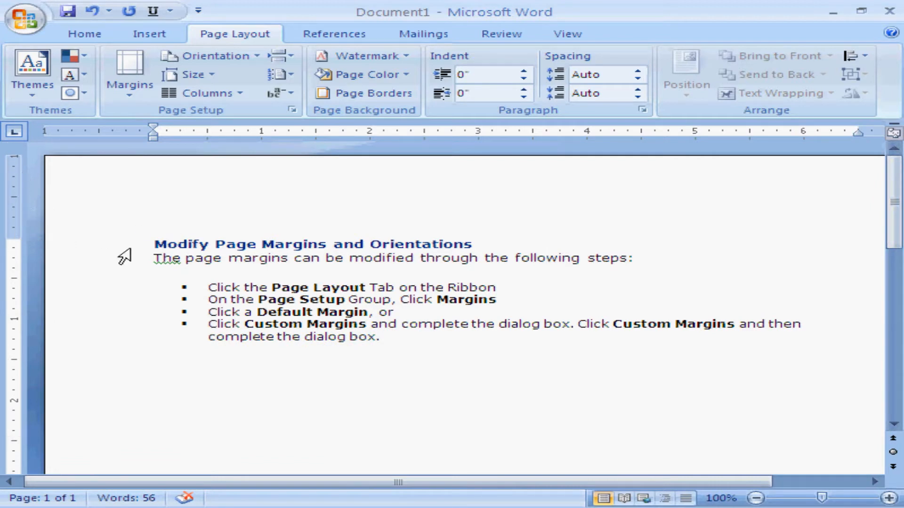
Step: Apply the Wide margin preset to the page and switch back to the Normal preset
left_click(143, 98)
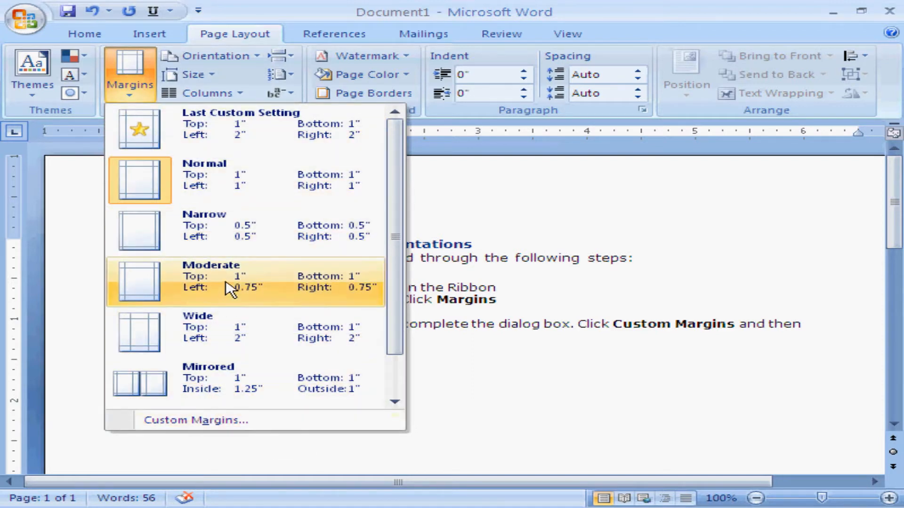
left_click(204, 333)
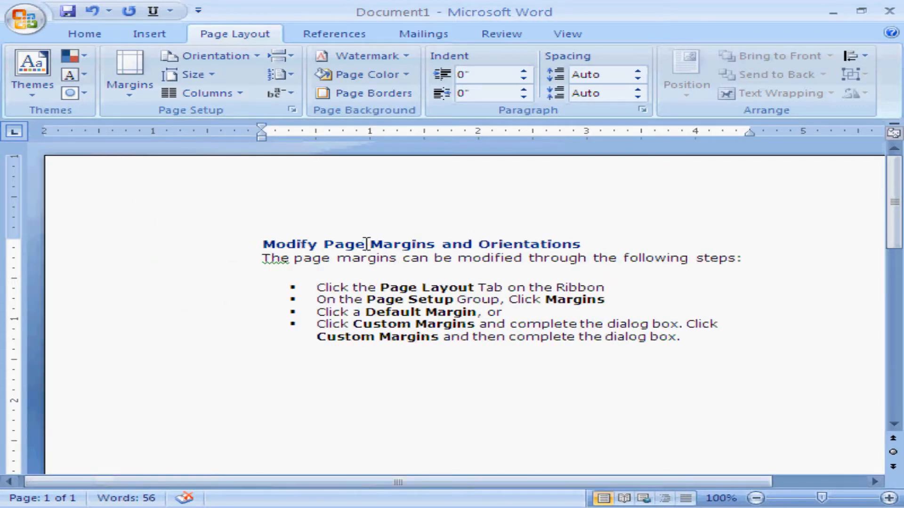
left_click(141, 89)
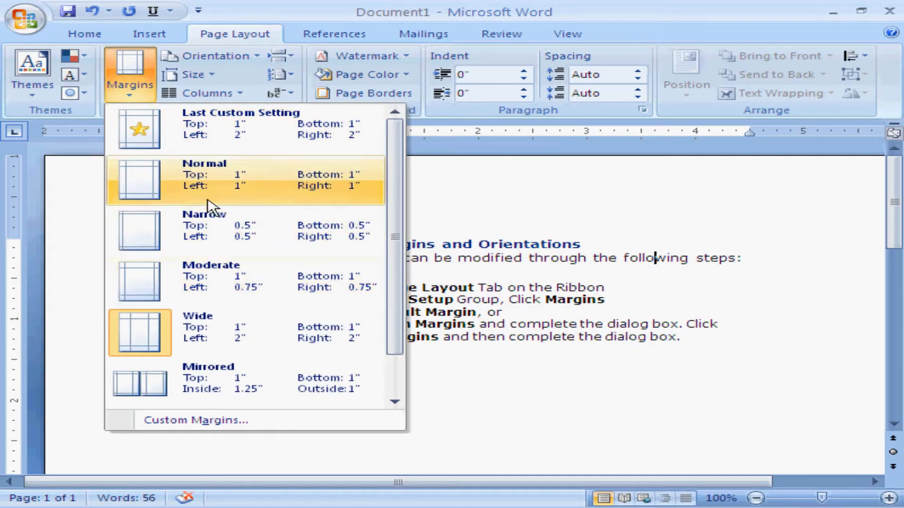
left_click(206, 186)
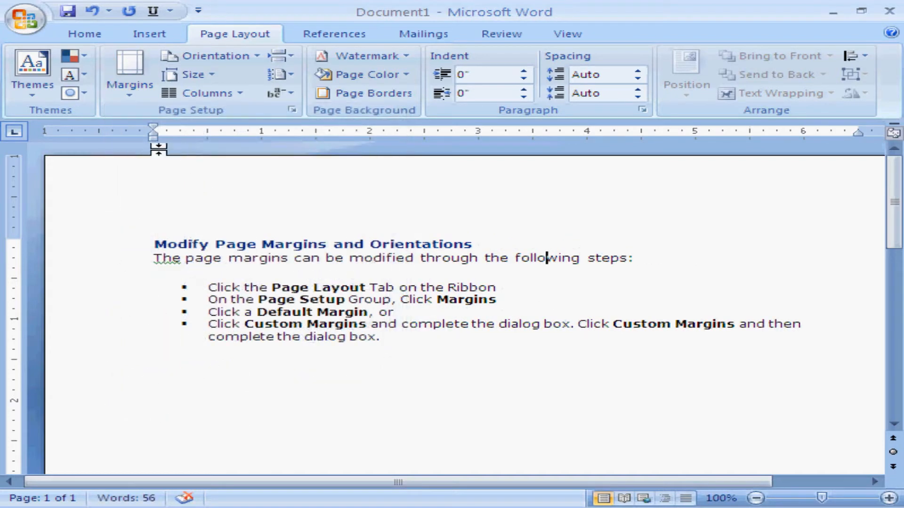
Step: Apply custom page margins to the whole document with Top 2" and Bottom 1.5"
left_click(139, 92)
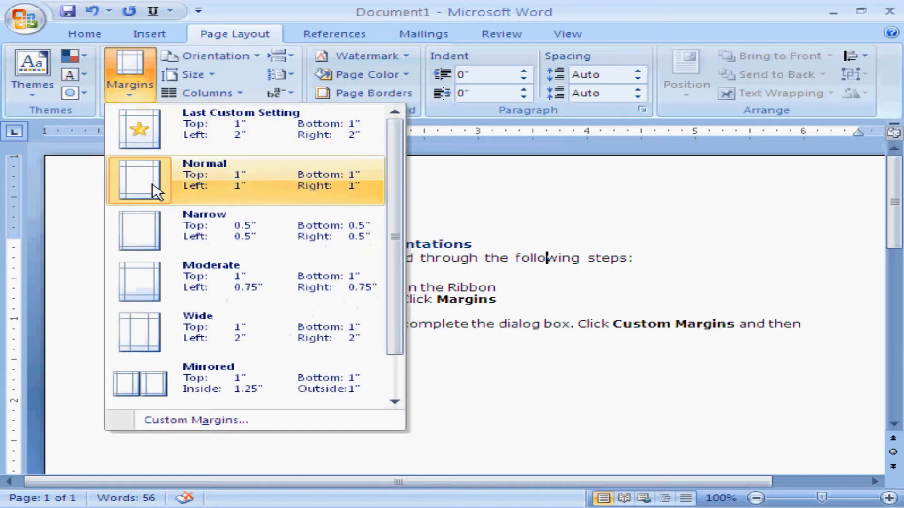
left_click(224, 421)
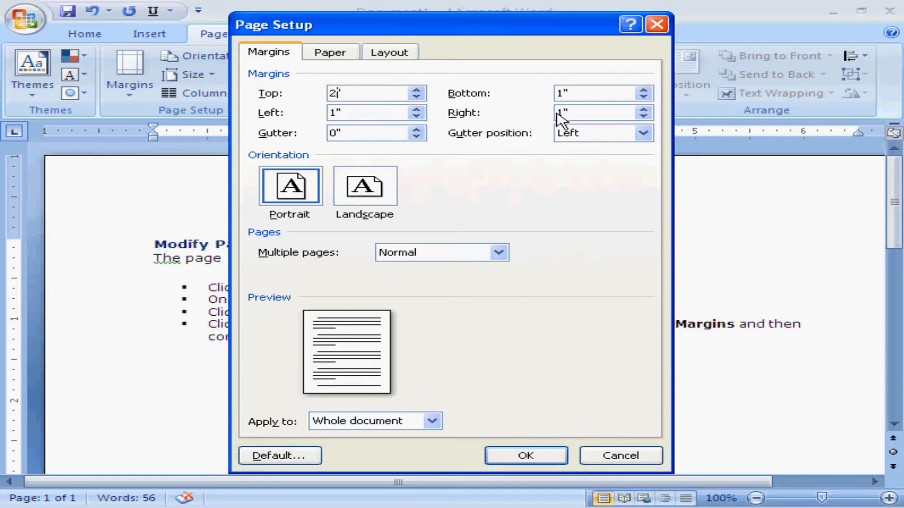
left_click(558, 93)
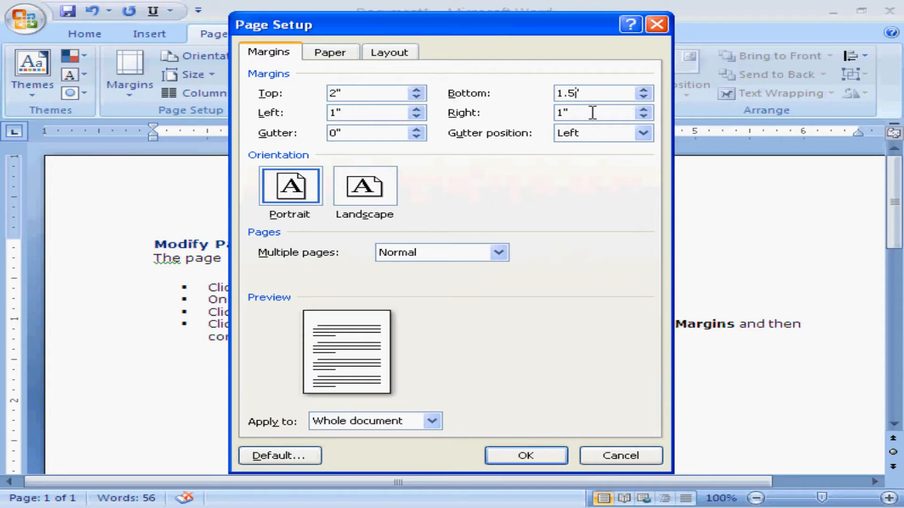
left_click(511, 456)
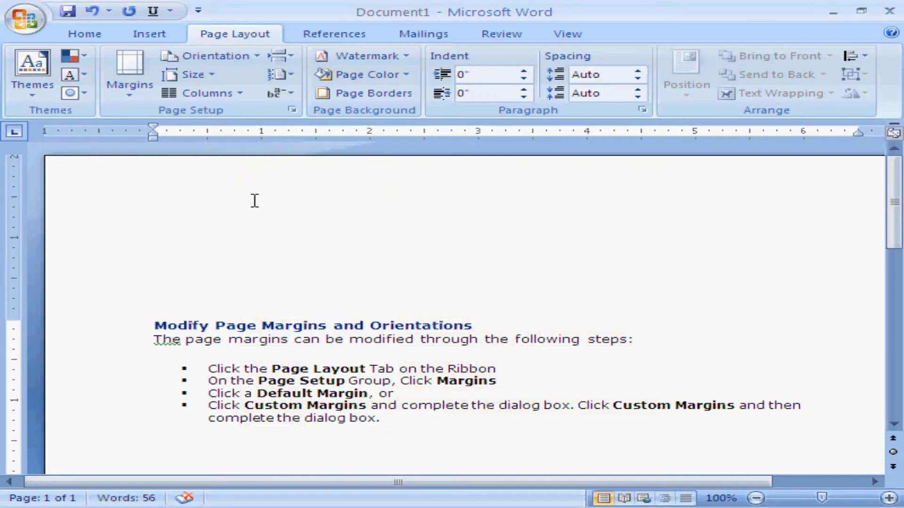
Step: Reset the custom page margins to Top 1" and Bottom 1" for the whole document
left_click(135, 93)
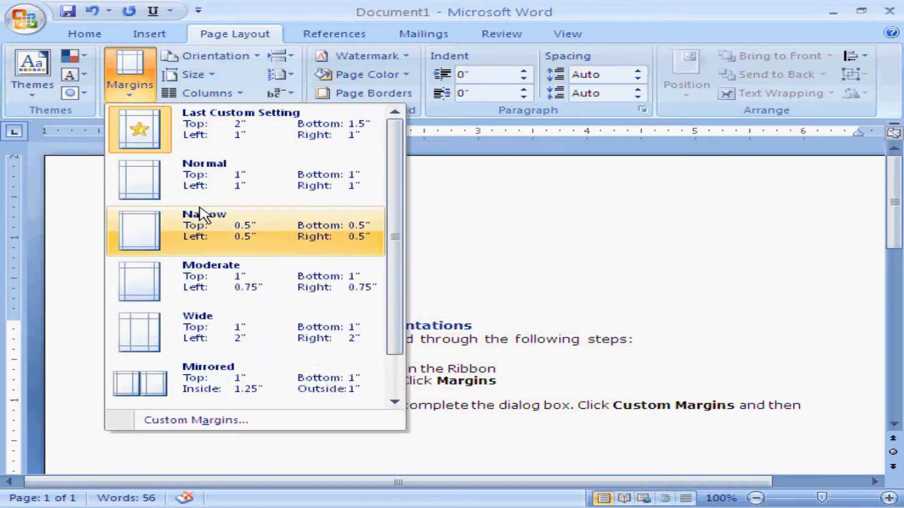
left_click(215, 420)
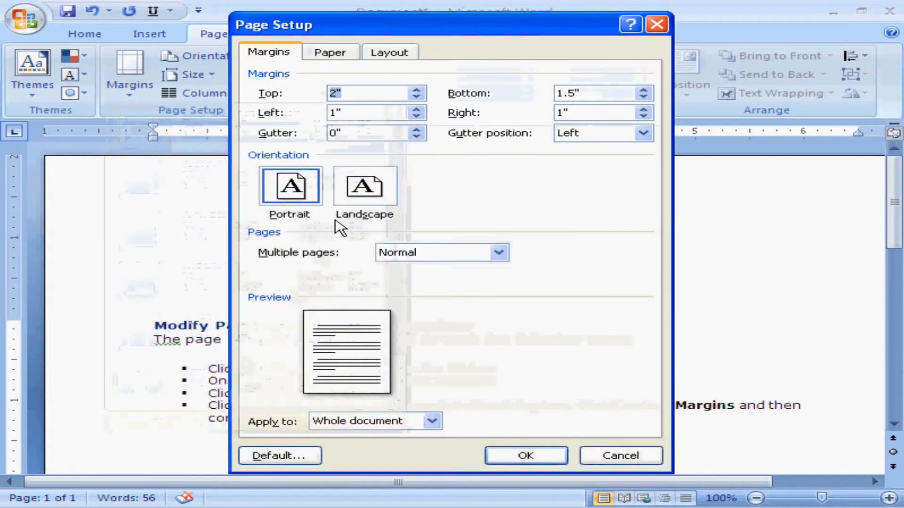
left_click(564, 92)
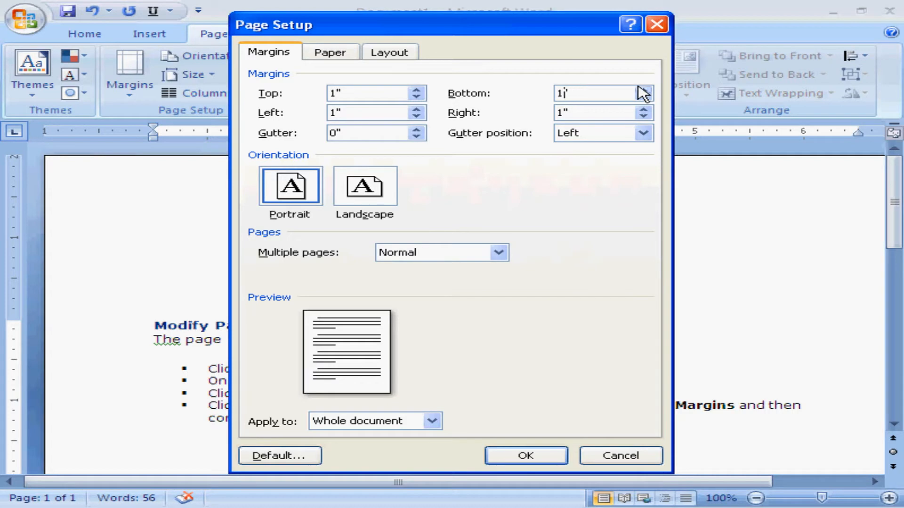
left_click(516, 456)
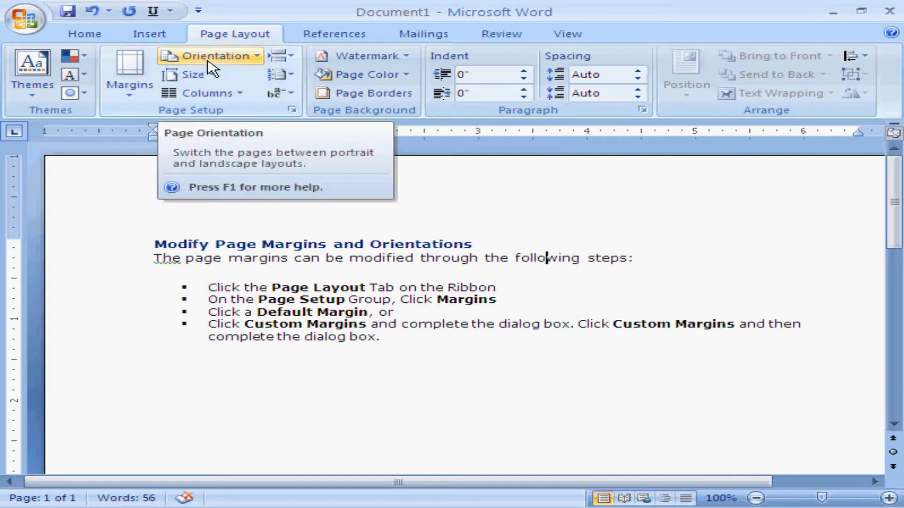
Step: Switch the page orientation to Landscape, inspect the page's extents, and return it to Portrait
left_click(208, 67)
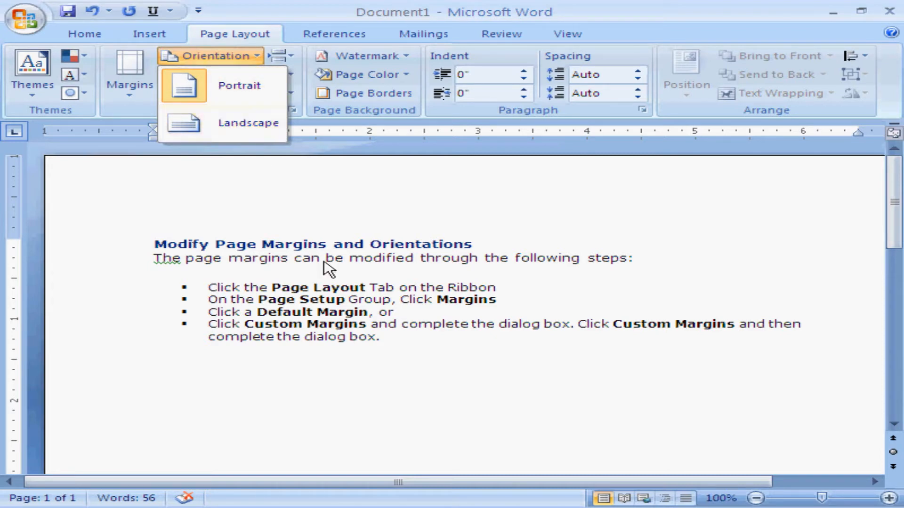
left_click(222, 127)
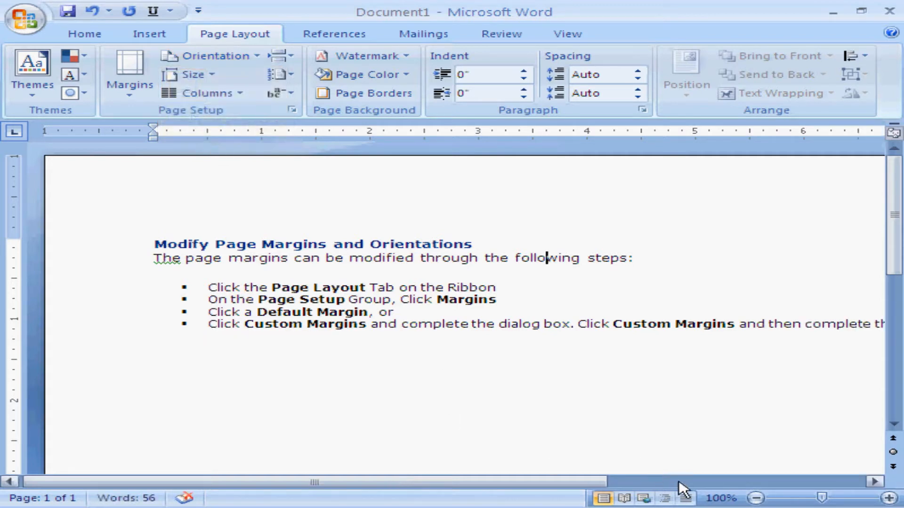
left_click(679, 482)
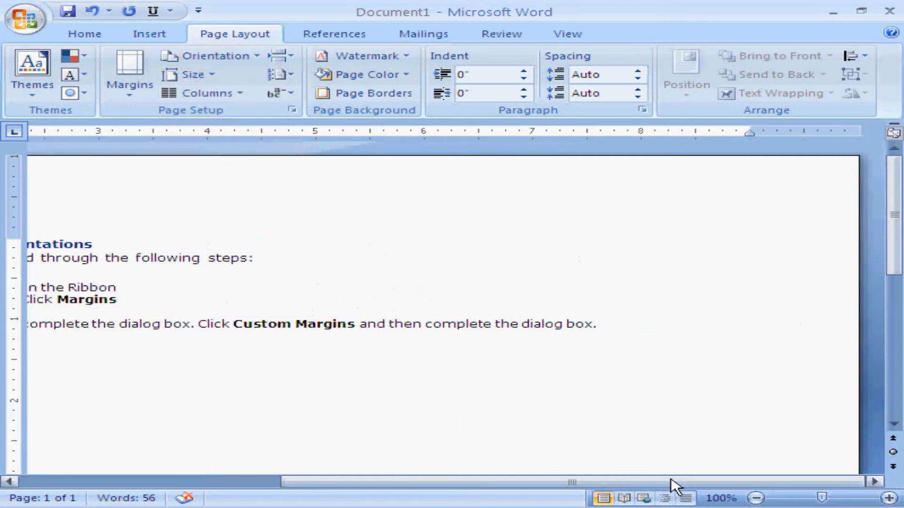
left_click(153, 482)
left_click(893, 413)
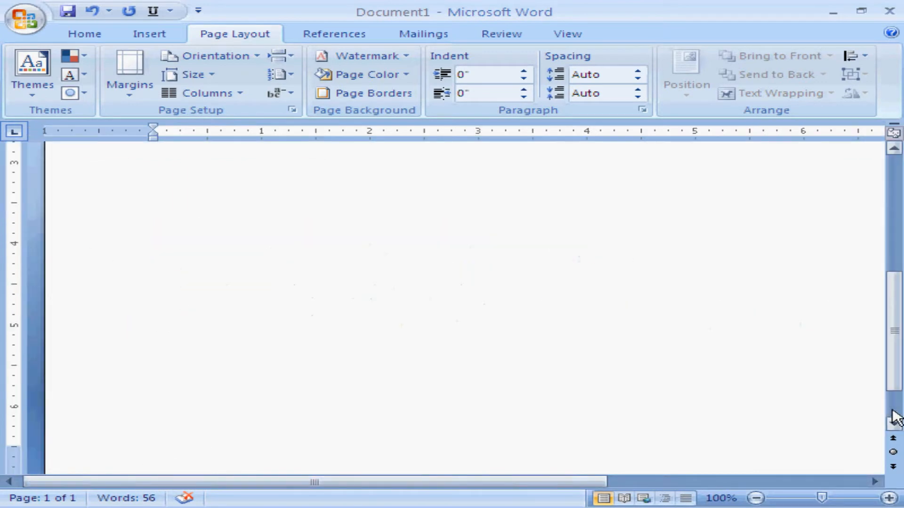
left_click_drag(898, 365, 893, 242)
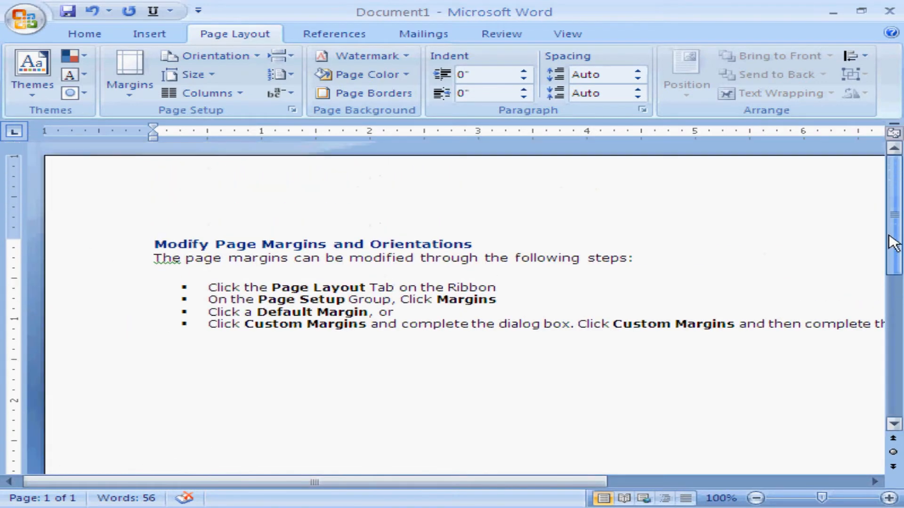
left_click(225, 57)
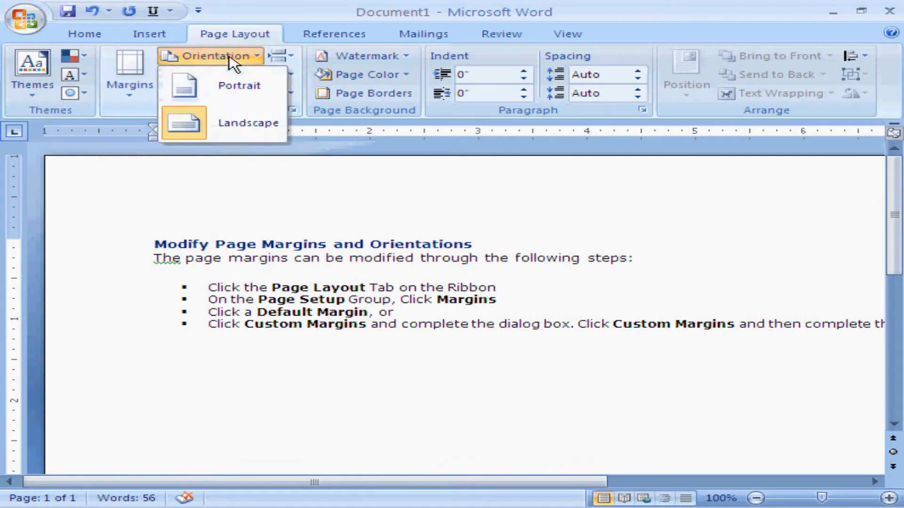
left_click(242, 88)
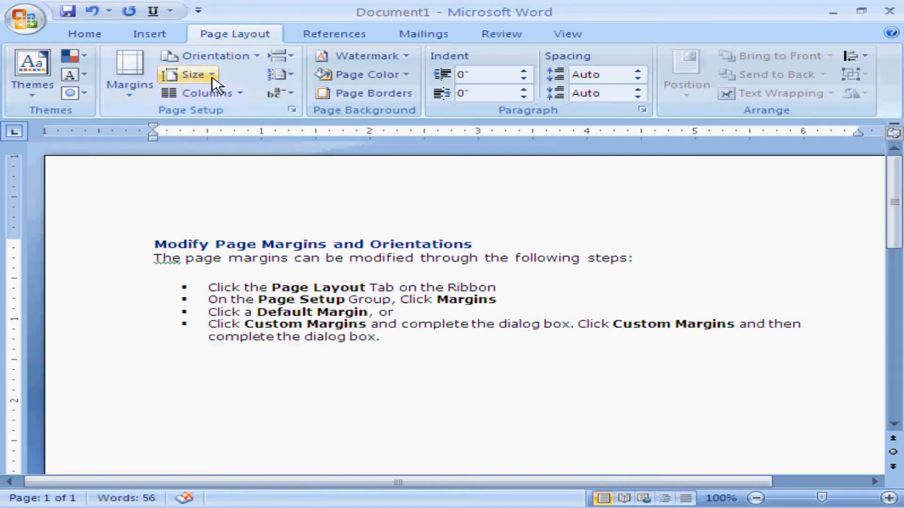
Step: Try the A5 paper size on the document and change the paper size to A4
left_click(208, 80)
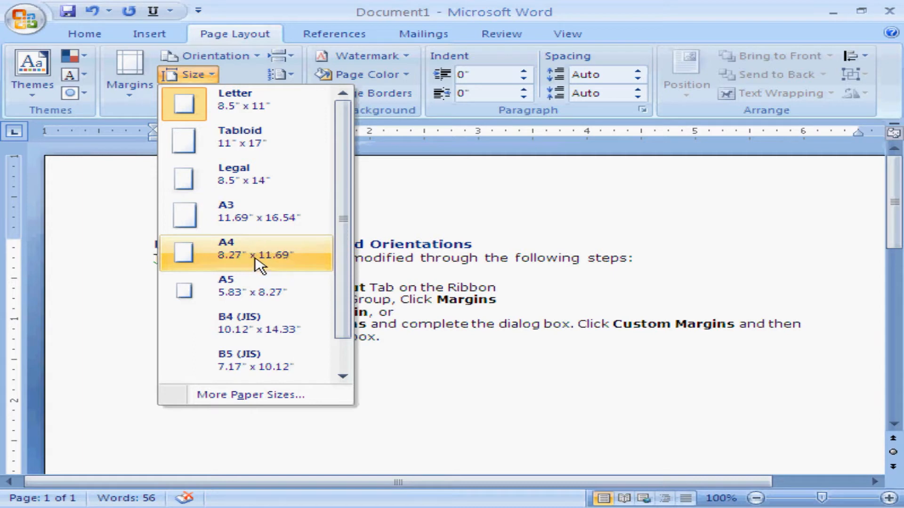
left_click(248, 296)
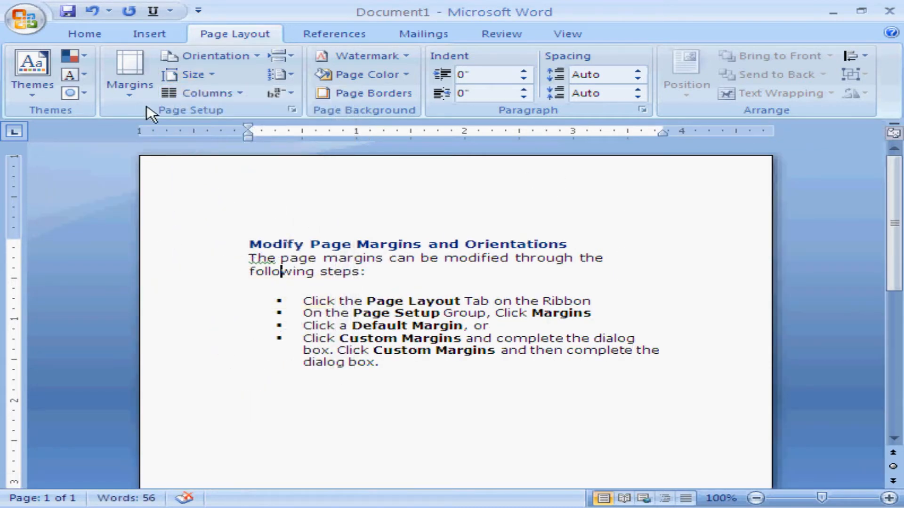
left_click(130, 80)
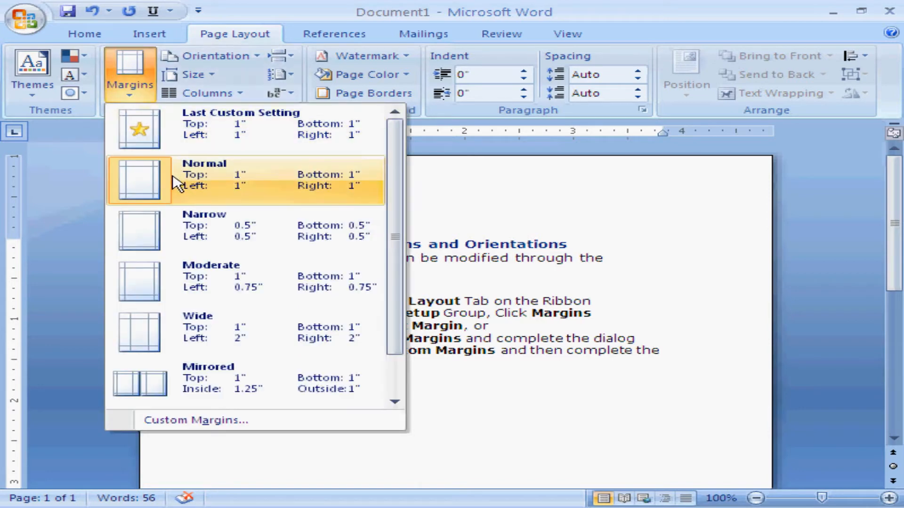
left_click(188, 76)
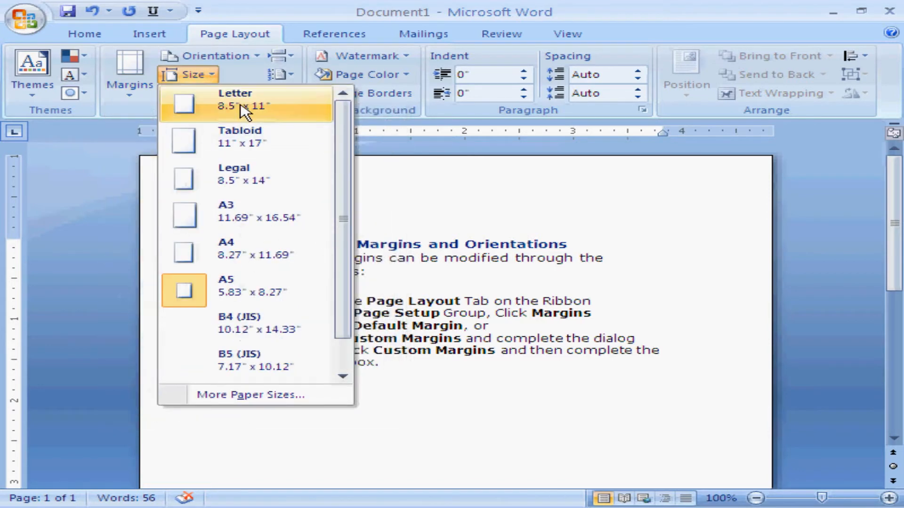
left_click(234, 248)
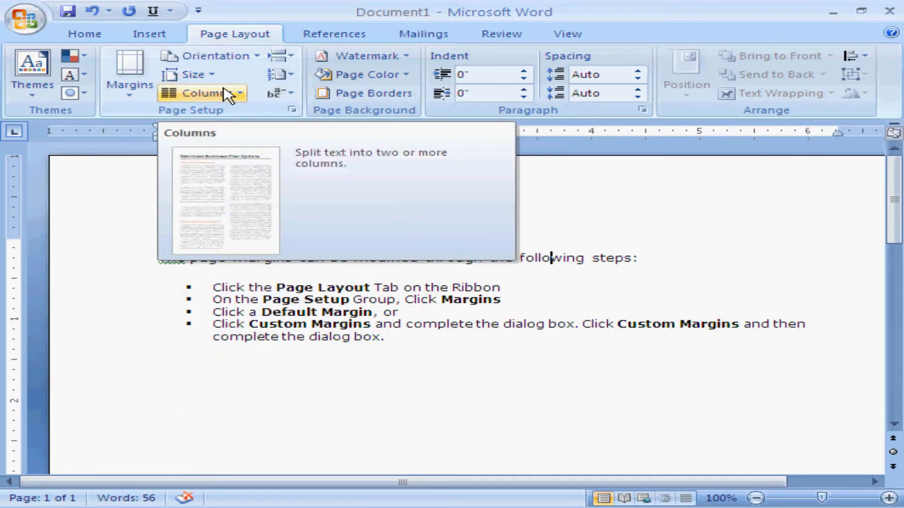
Step: Split the document text into two columns
left_click(226, 100)
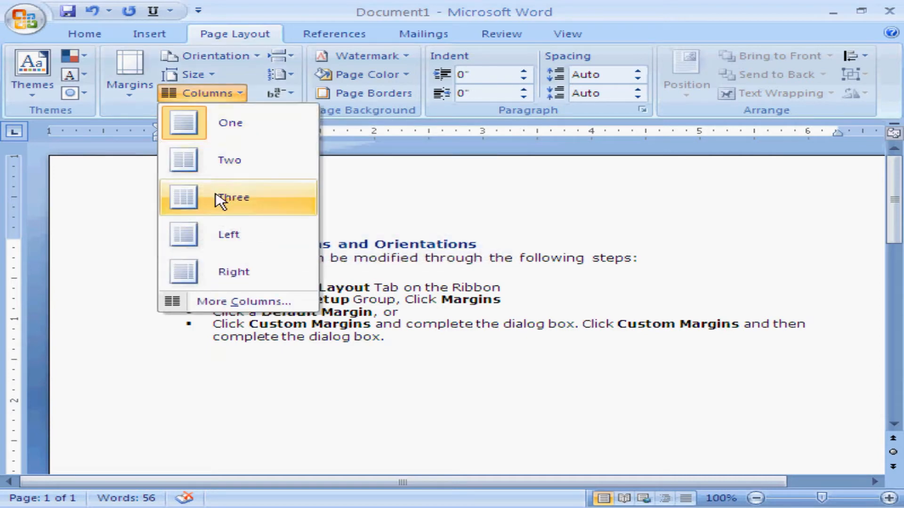
left_click(208, 170)
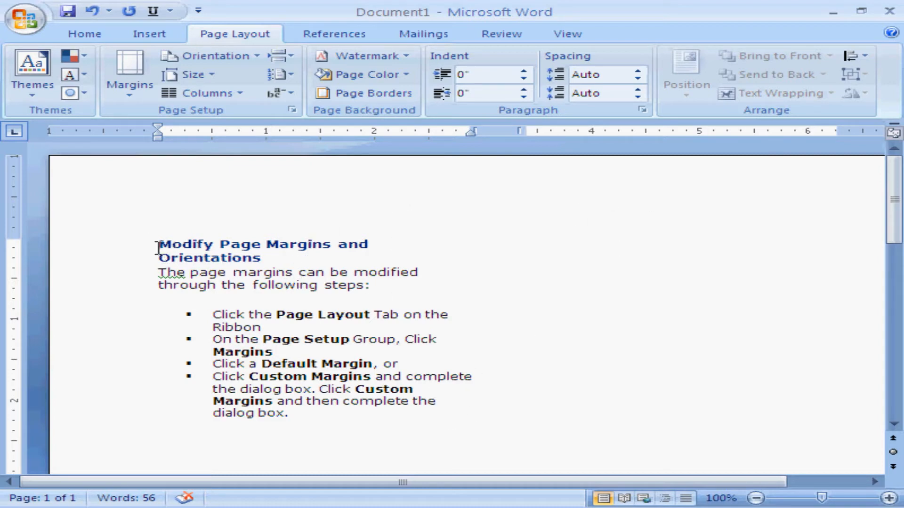
Step: Copy the whole "Modify Page Margins and Orientations" text block and paste it repeatedly below until the text runs onto a second page
left_click_drag(159, 245, 301, 413)
key("ctrl+c")
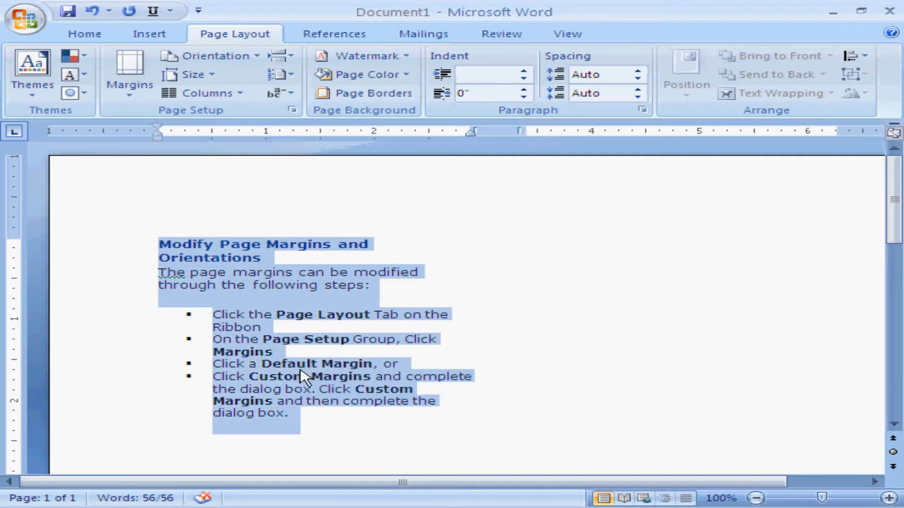
left_click(237, 428)
key("Return")
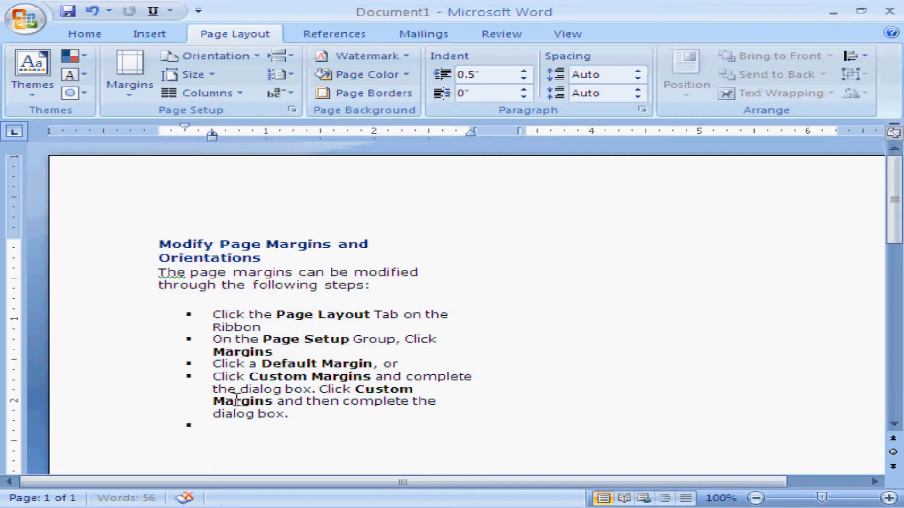
key("BackSpace")
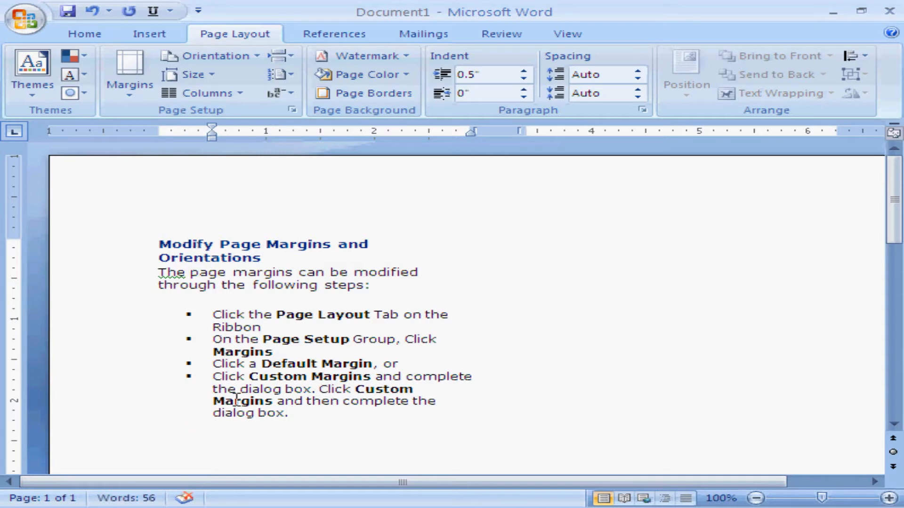
key("ctrl+v")
scroll(240, 408, "up", 3)
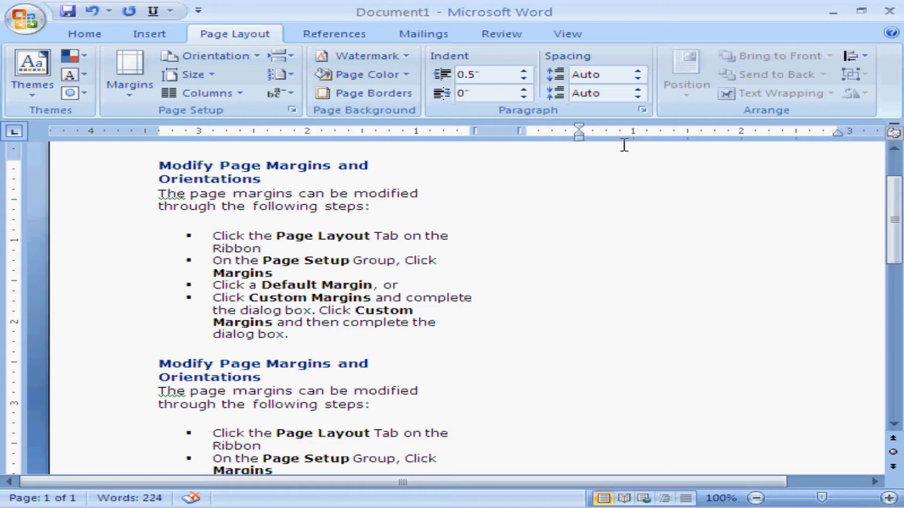
key("ctrl+v")
key("ctrl+v")
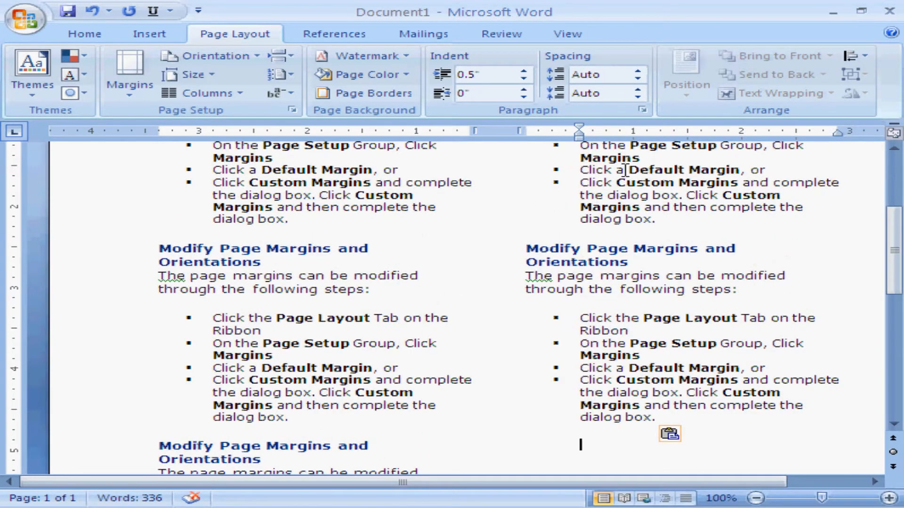
key("ctrl+v")
key("ctrl+v")
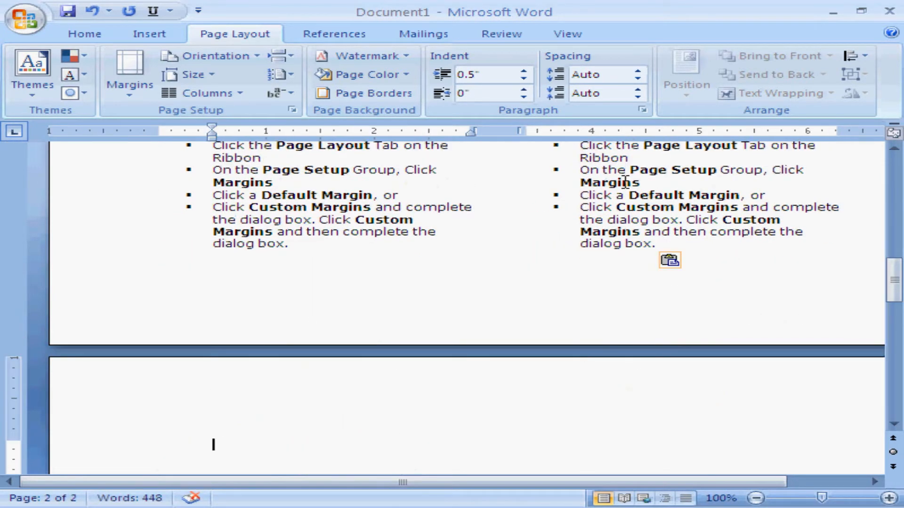
key("ctrl+v")
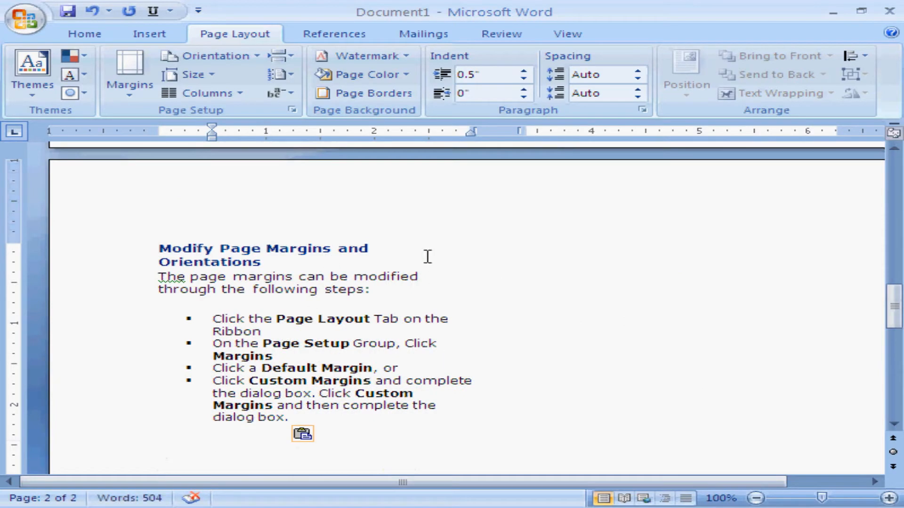
left_click(896, 185)
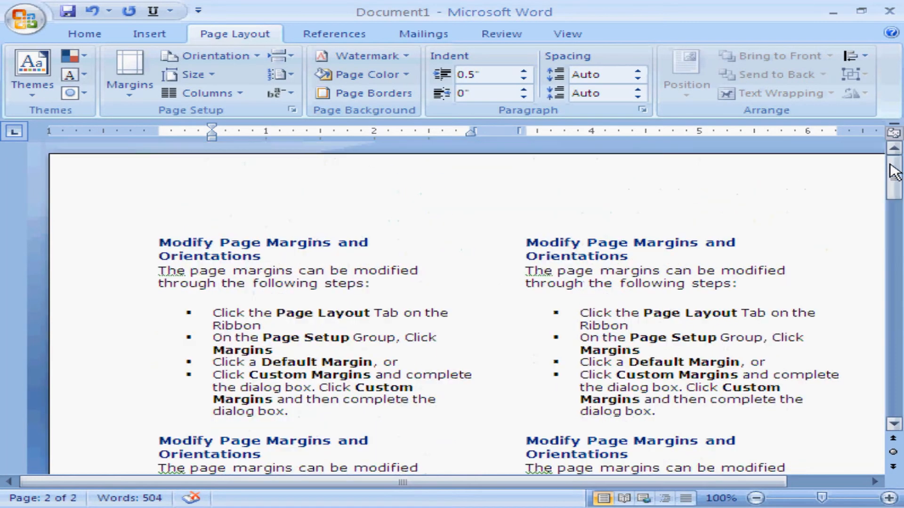
Step: Set the document text back to one column and check the layout
left_click(240, 93)
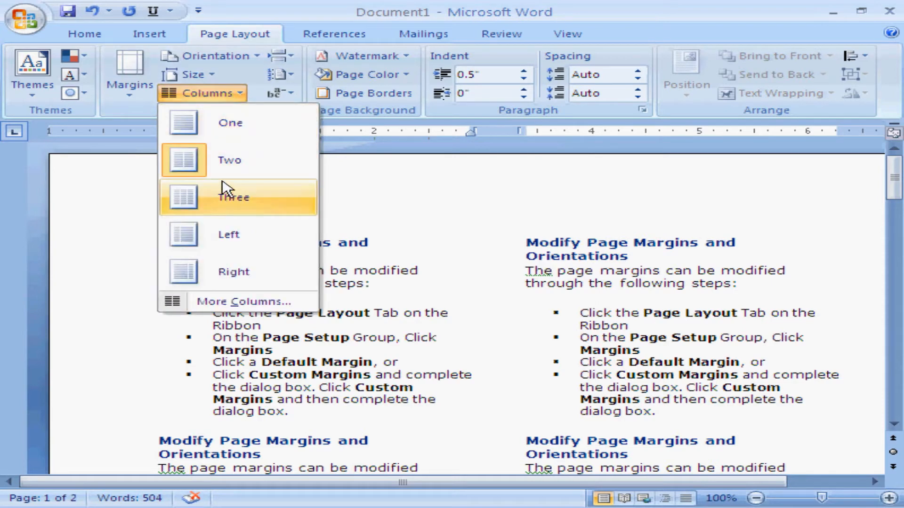
left_click(214, 136)
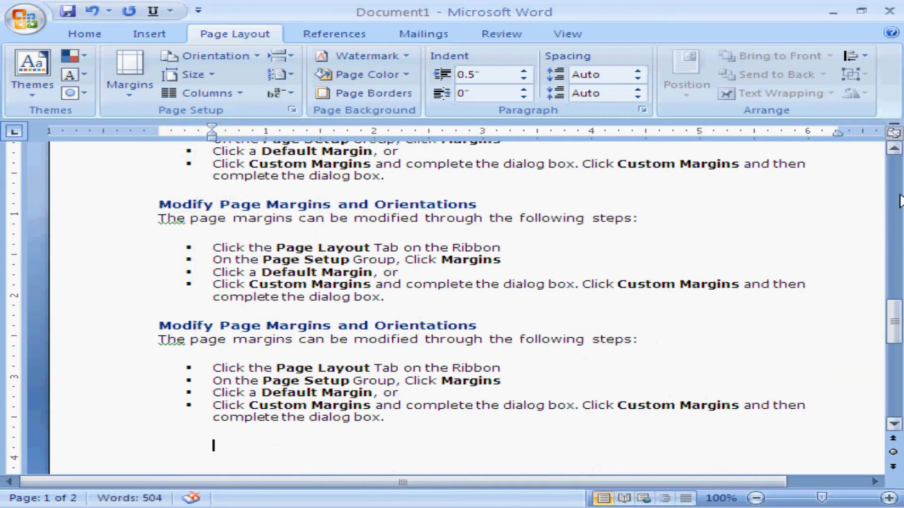
left_click(895, 173)
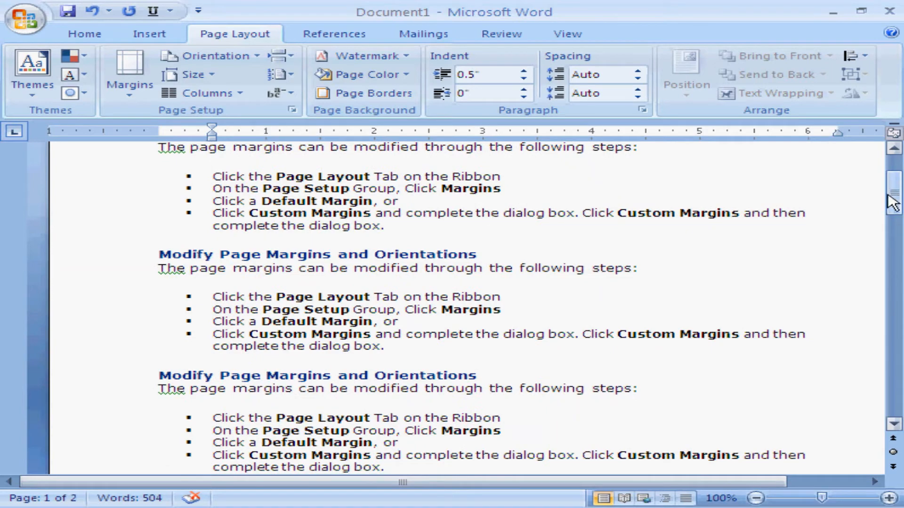
left_click_drag(894, 200, 895, 230)
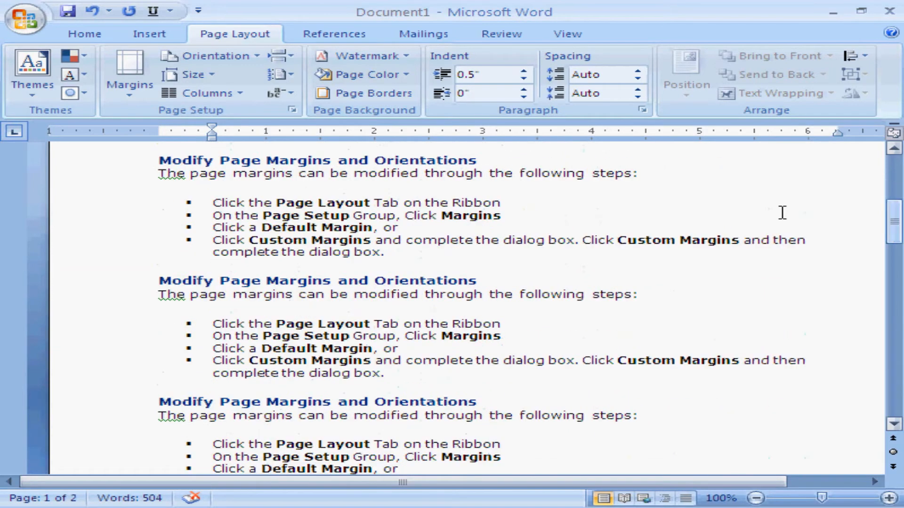
Step: Insert a page break in the empty paragraph below the last text block on page 2
left_click(281, 61)
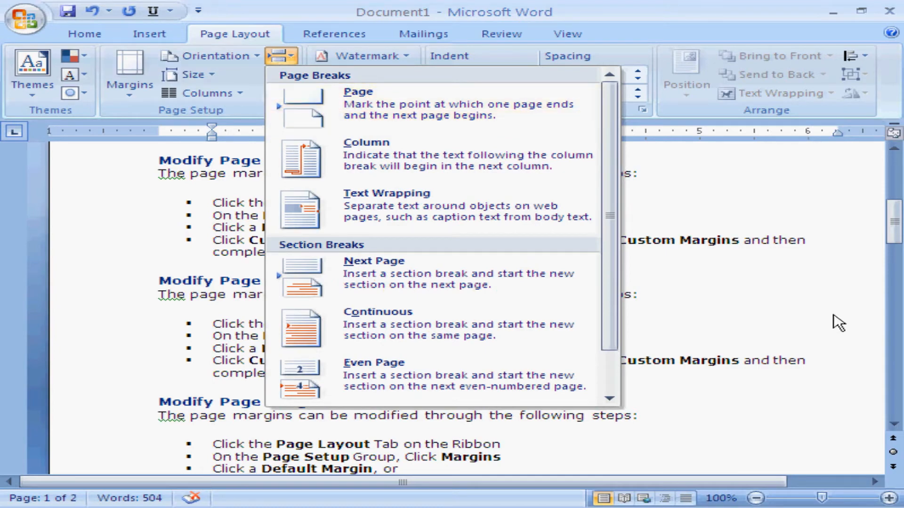
scroll(898, 344, "down", 6)
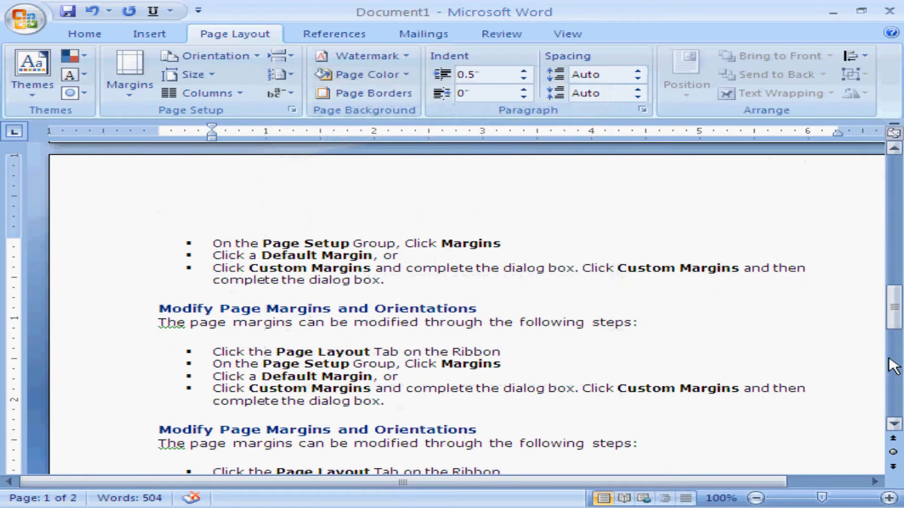
left_click(439, 360)
left_click(894, 372)
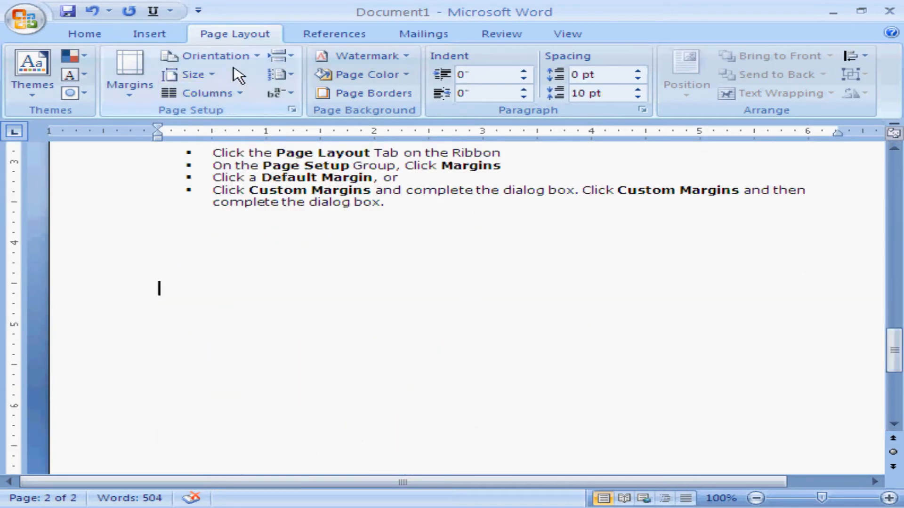
left_click(282, 58)
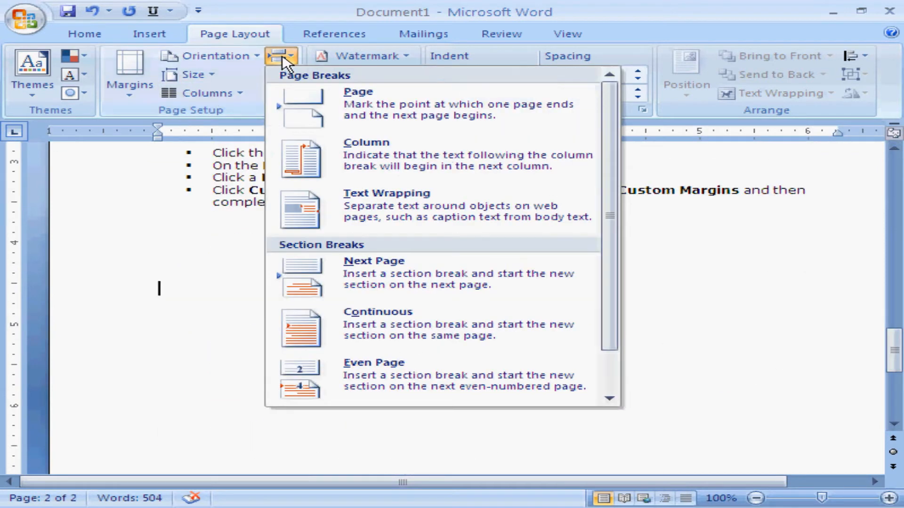
left_click(322, 105)
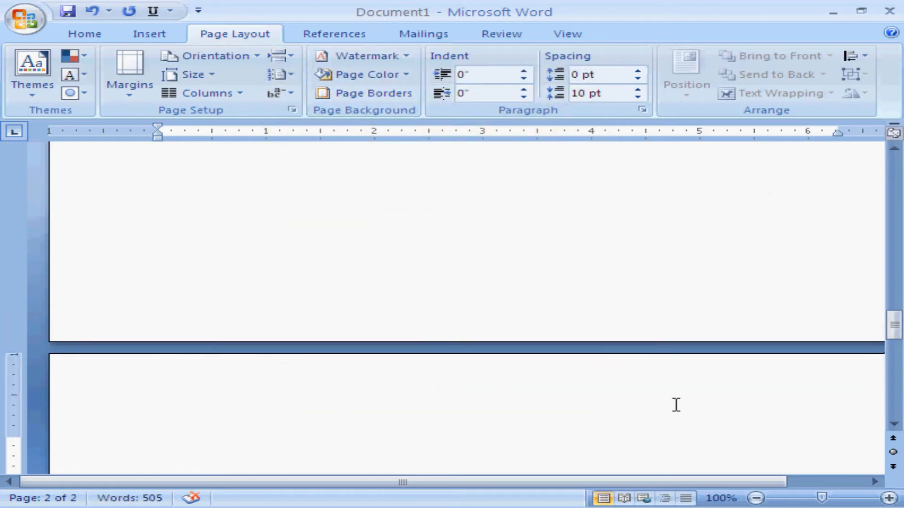
Step: Examine the pages before and after the inserted page break
left_click(893, 386)
left_click(897, 388)
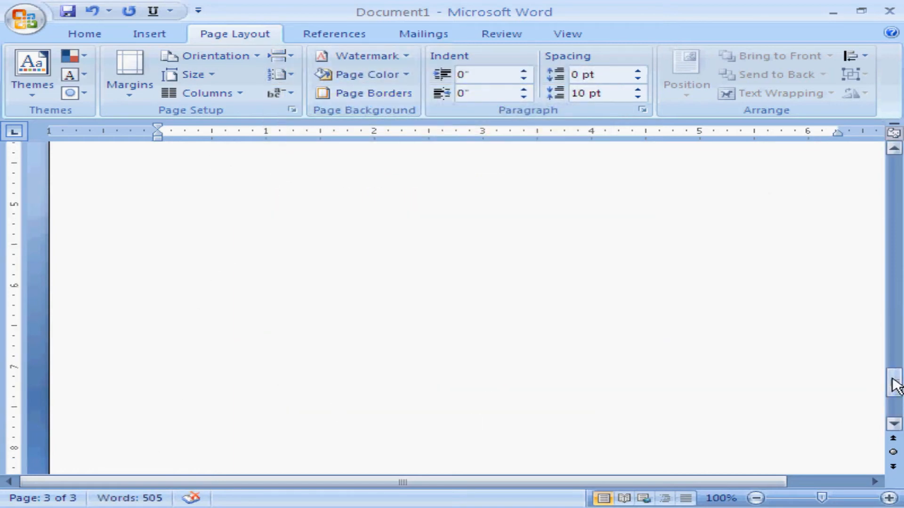
left_click_drag(895, 377, 898, 347)
left_click(419, 132)
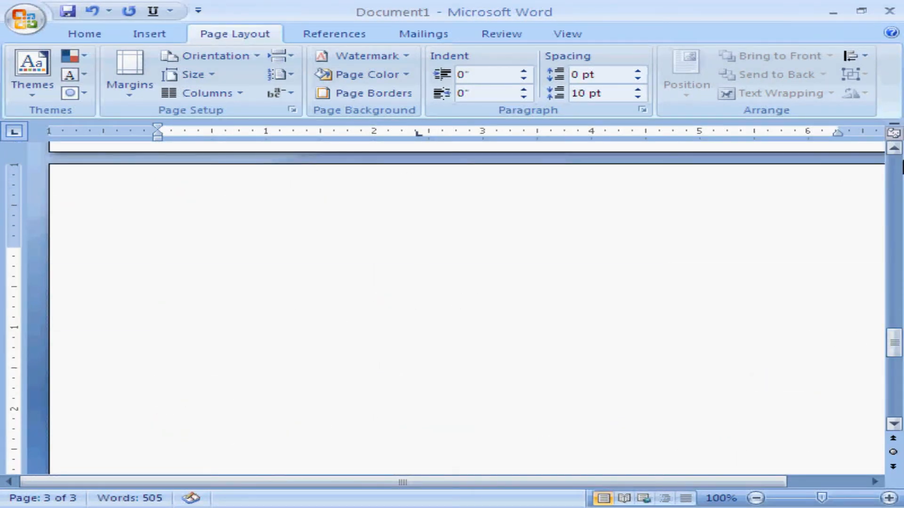
left_click(898, 167)
left_click(898, 167)
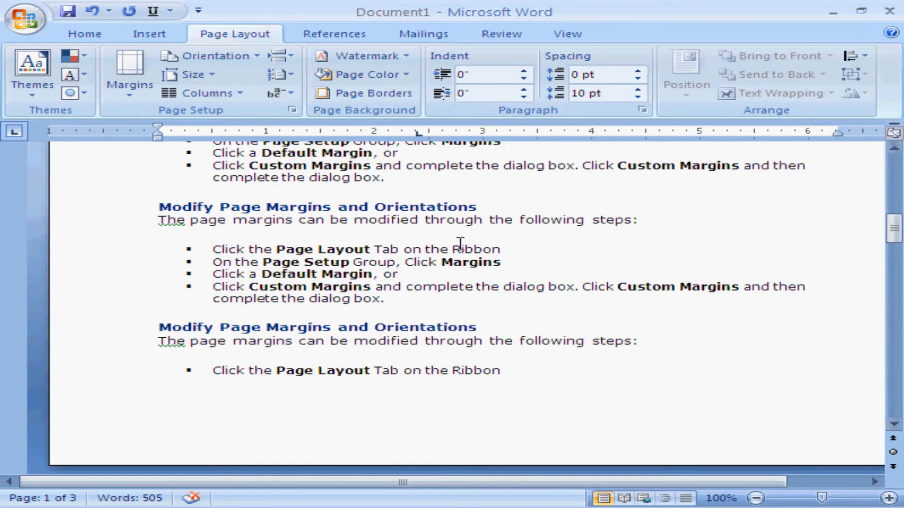
left_click(895, 313)
left_click(895, 313)
left_click_drag(895, 289, 903, 354)
left_click(405, 294)
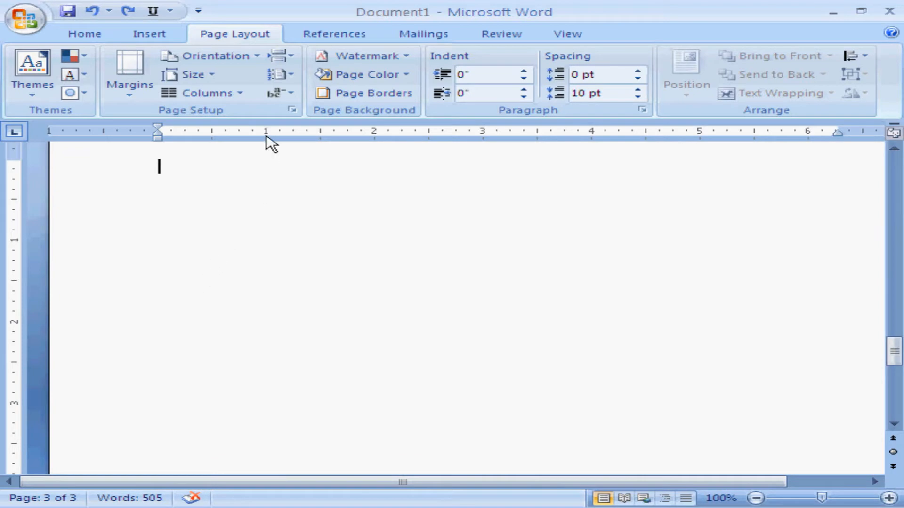
Step: Try to insert a Next Page section break at the start of page 3 and inspect the surrounding pages
left_click(281, 57)
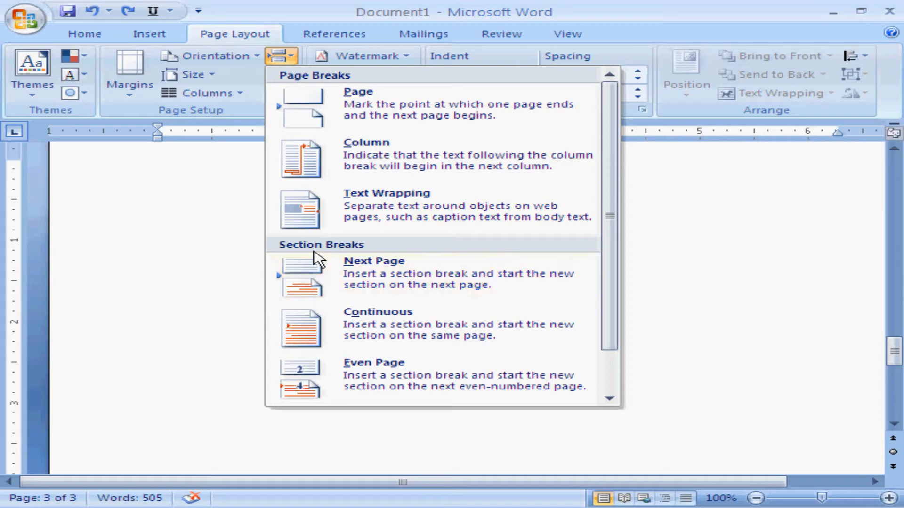
left_click(364, 277)
left_click(897, 402)
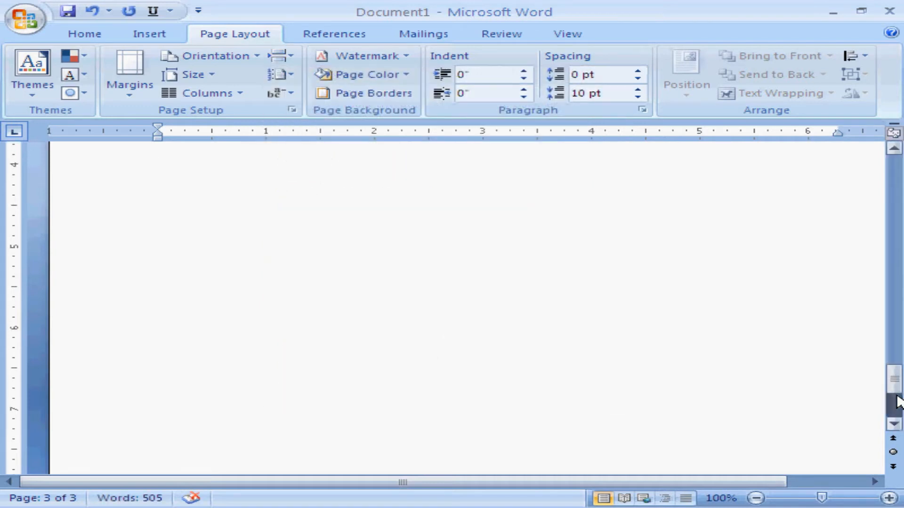
left_click(895, 408)
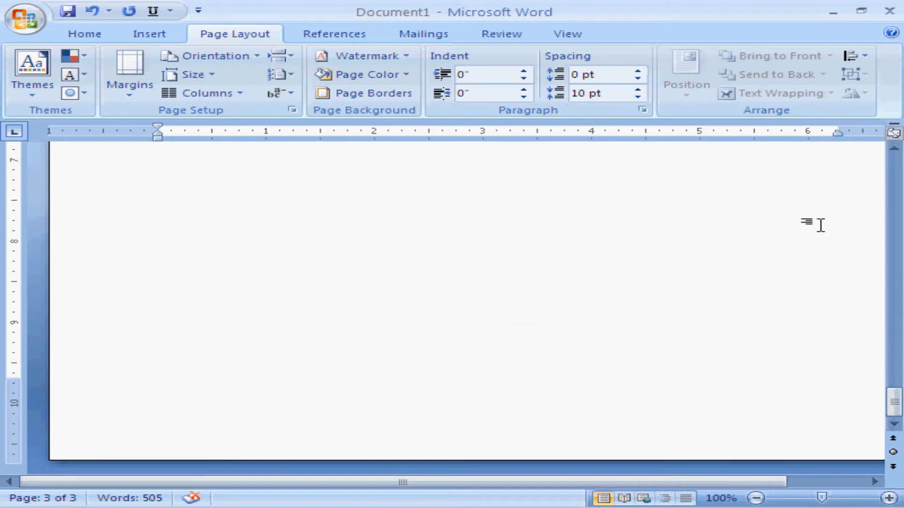
left_click(897, 194)
left_click(897, 194)
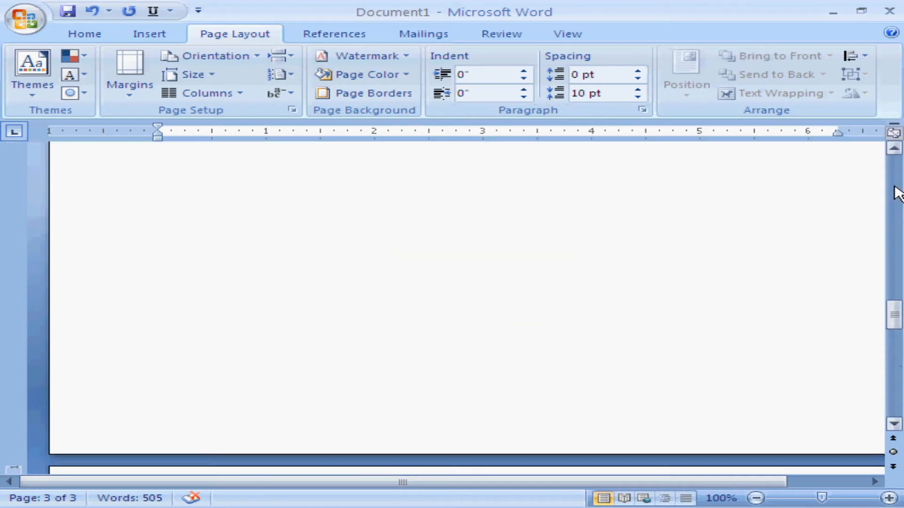
left_click(895, 359)
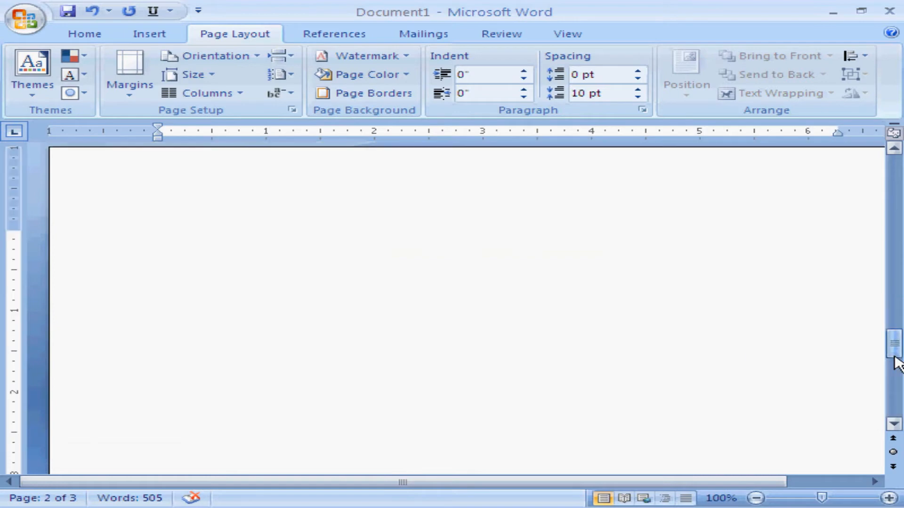
left_click(895, 378)
left_click_drag(895, 378, 895, 406)
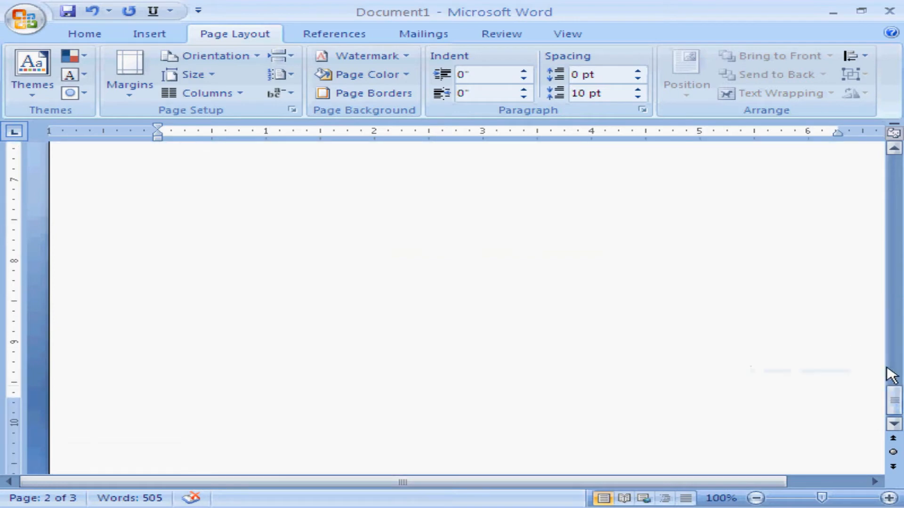
left_click(895, 348)
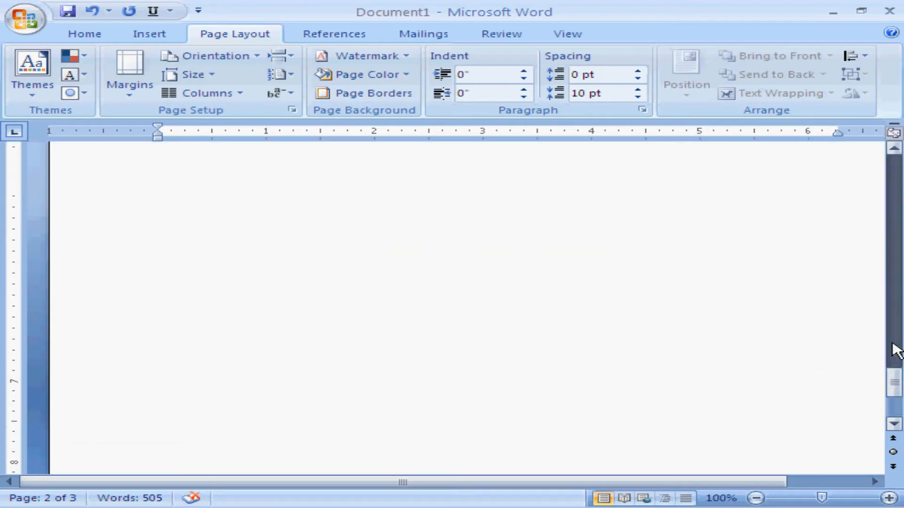
left_click(897, 288)
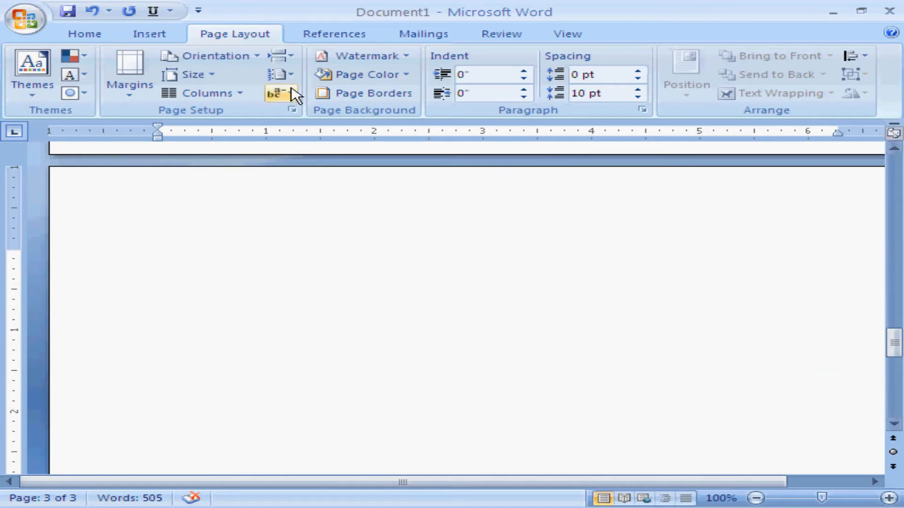
Step: Turn on Continuous line numbering from the first page's text
left_click(897, 175)
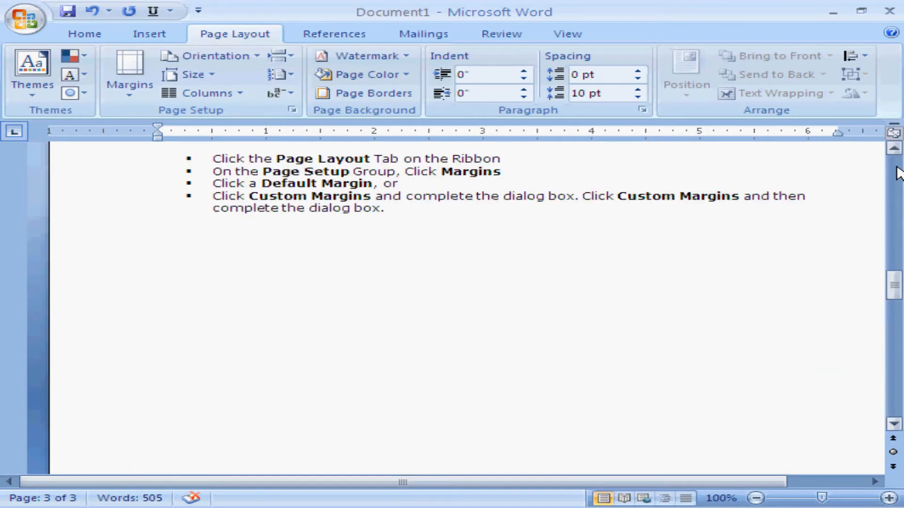
scroll(895, 165, "up", 3)
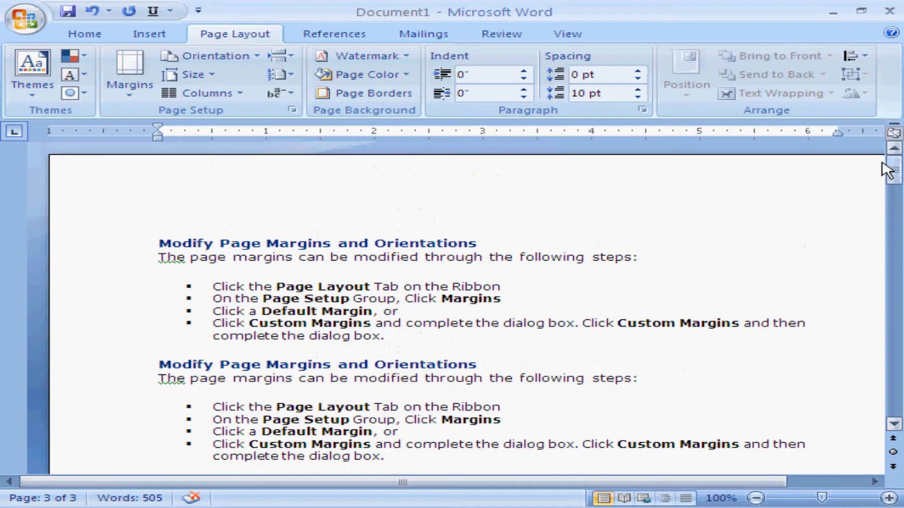
left_click(222, 287)
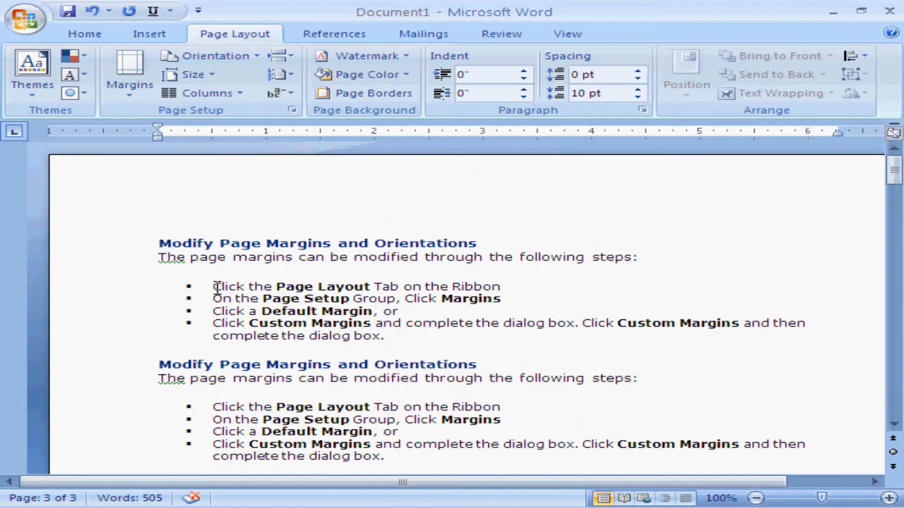
left_click(282, 75)
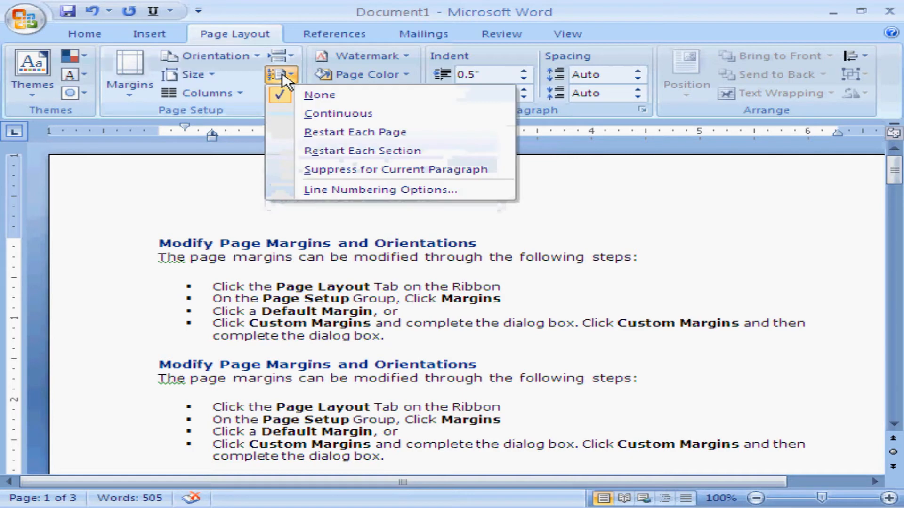
left_click(296, 115)
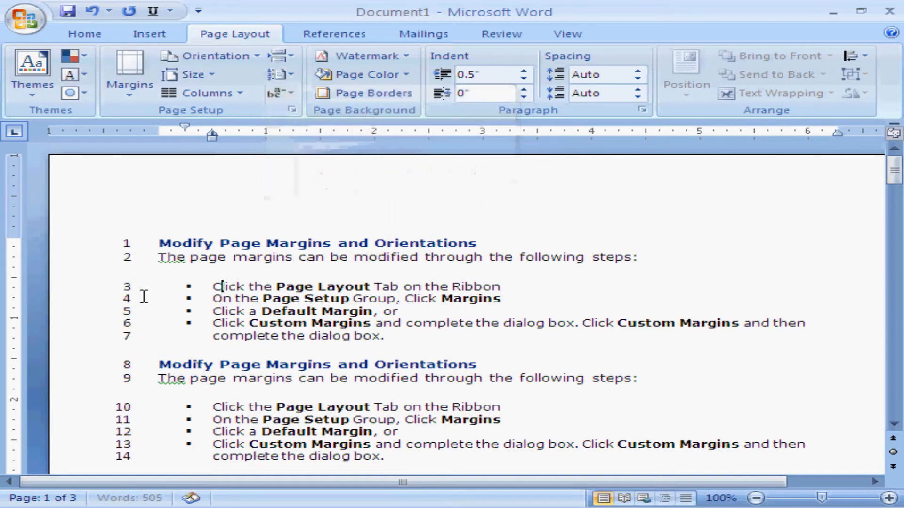
Step: Set the line numbering to Restart Each Page and check the numbering at the start of page 2
left_click(288, 76)
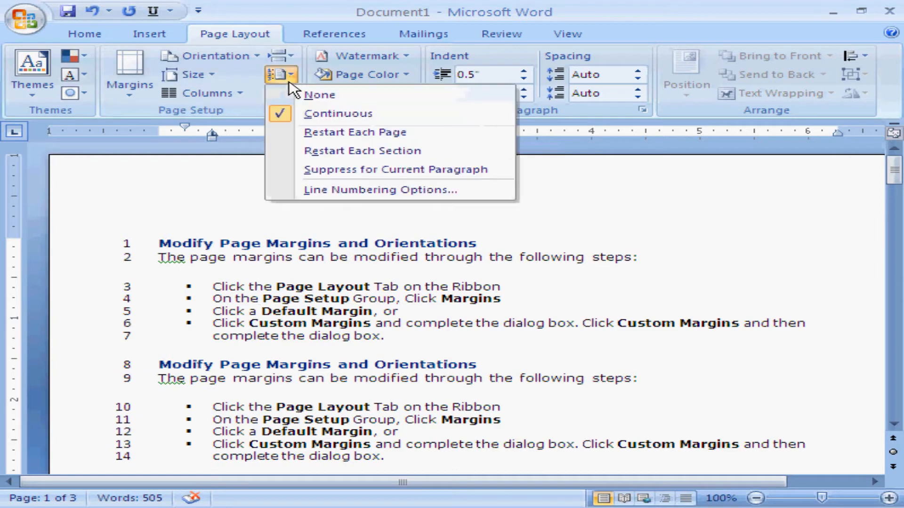
left_click(316, 137)
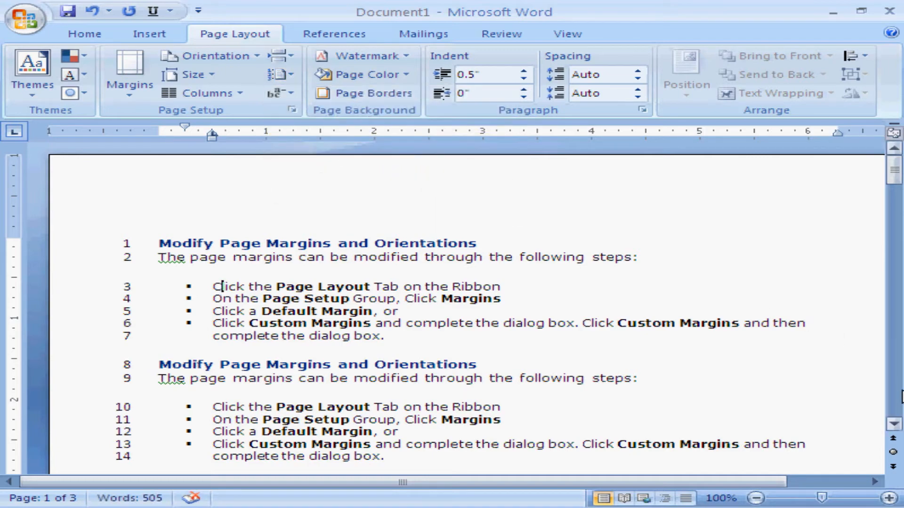
scroll(897, 403, "down", 15)
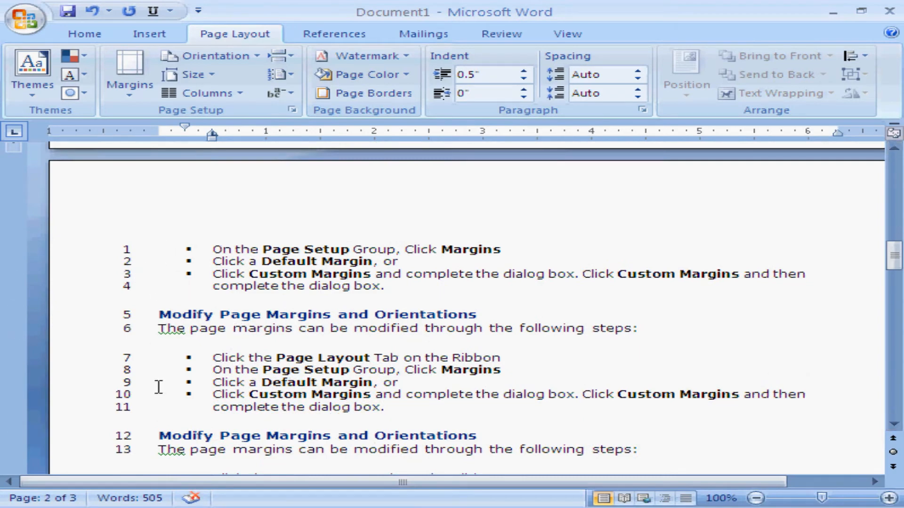
scroll(747, 244, "up", 15)
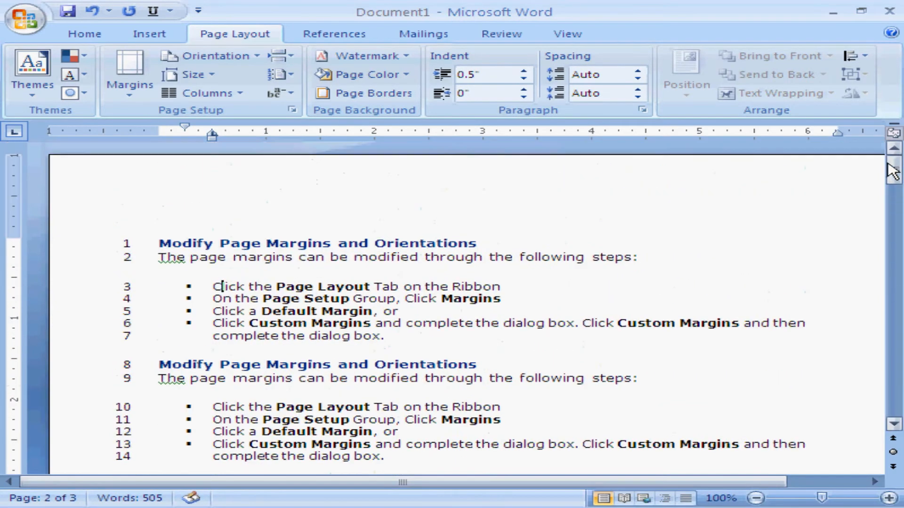
Step: Turn off the document's line numbering by setting it to None
left_click(278, 74)
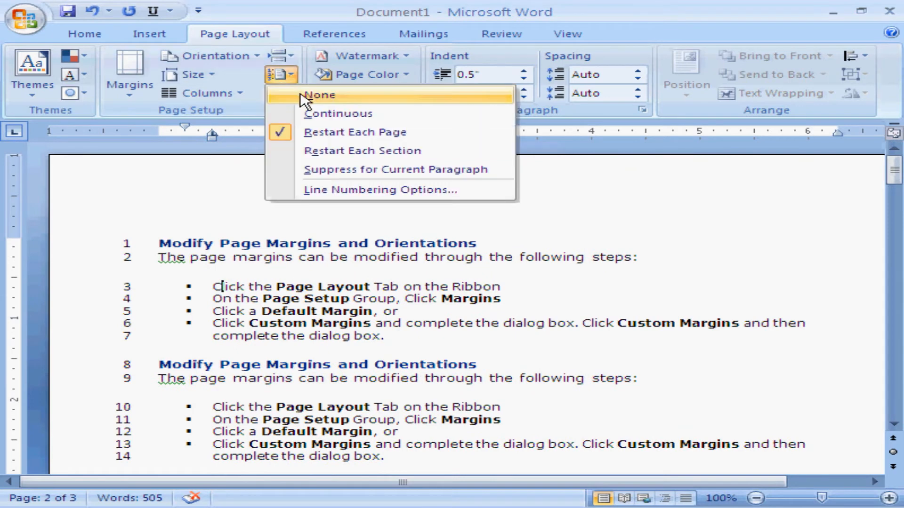
left_click(297, 96)
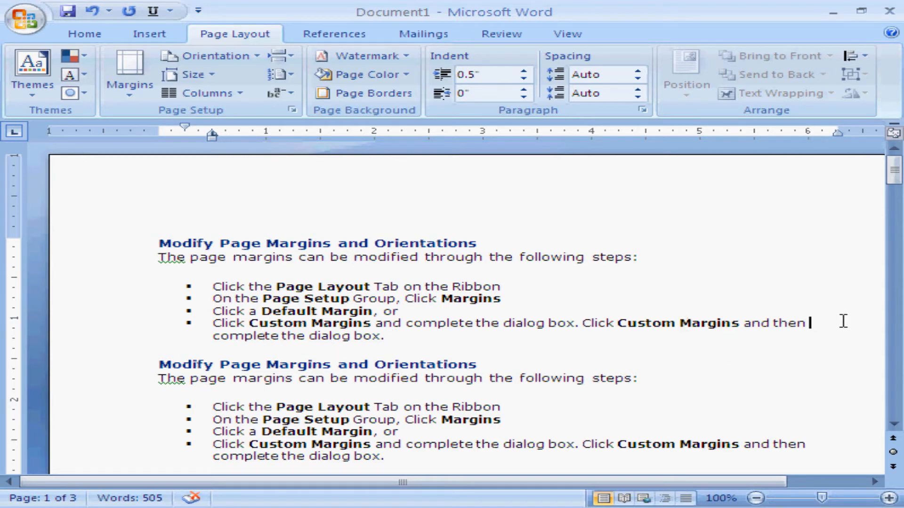
Step: Turn on Automatic hyphenation and shorten "and" to "an" in the last bullet of the first list
left_click(278, 99)
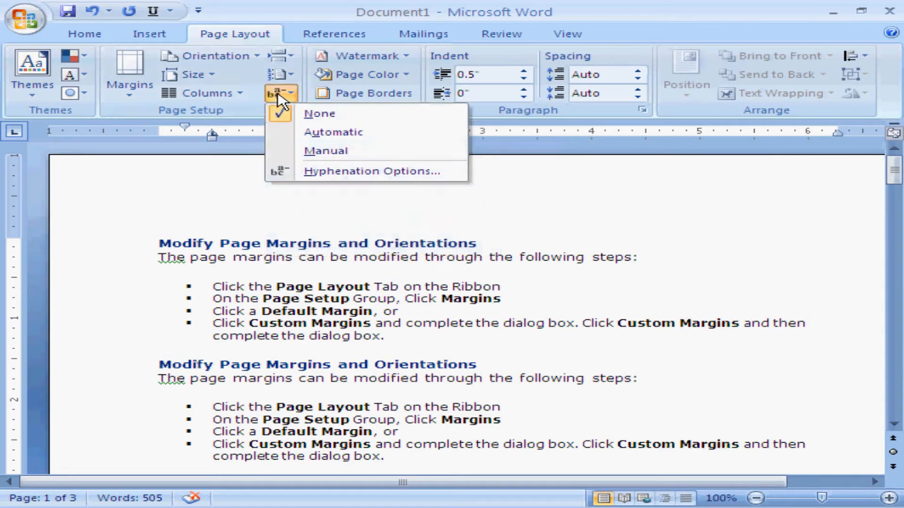
left_click(304, 137)
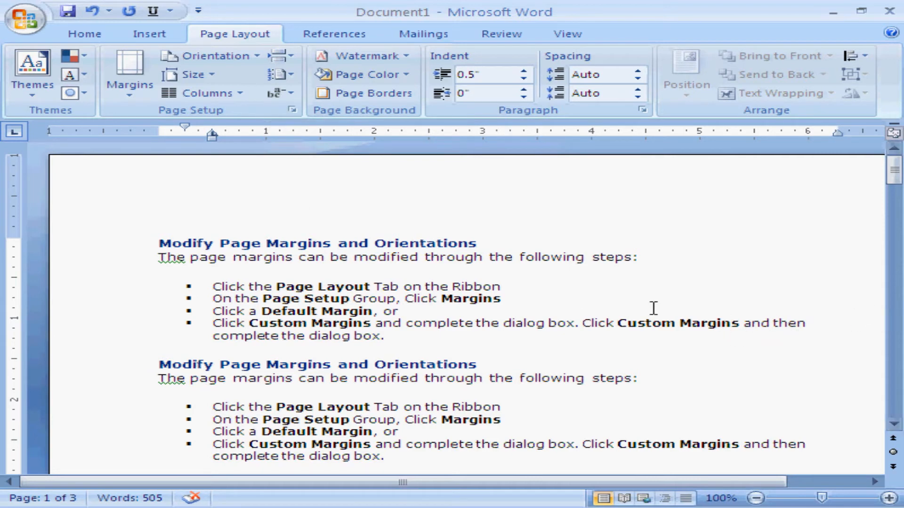
left_click(289, 97)
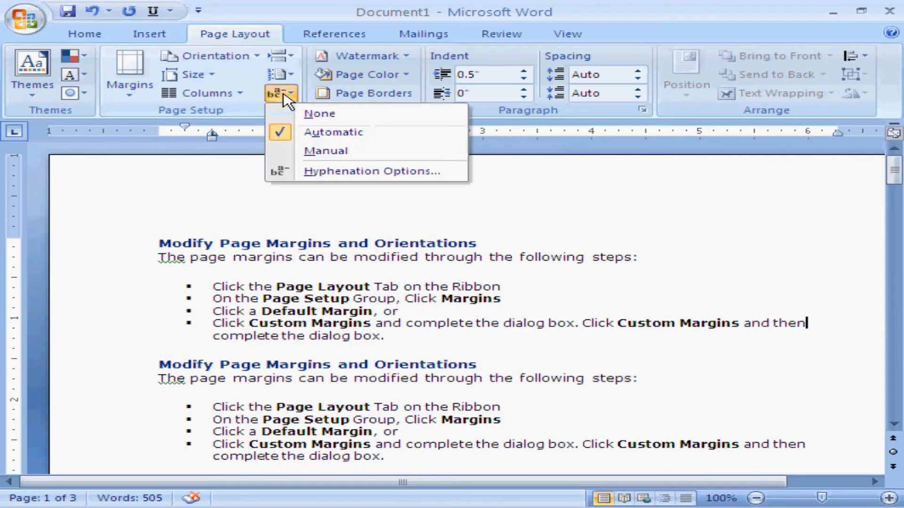
left_click(817, 327)
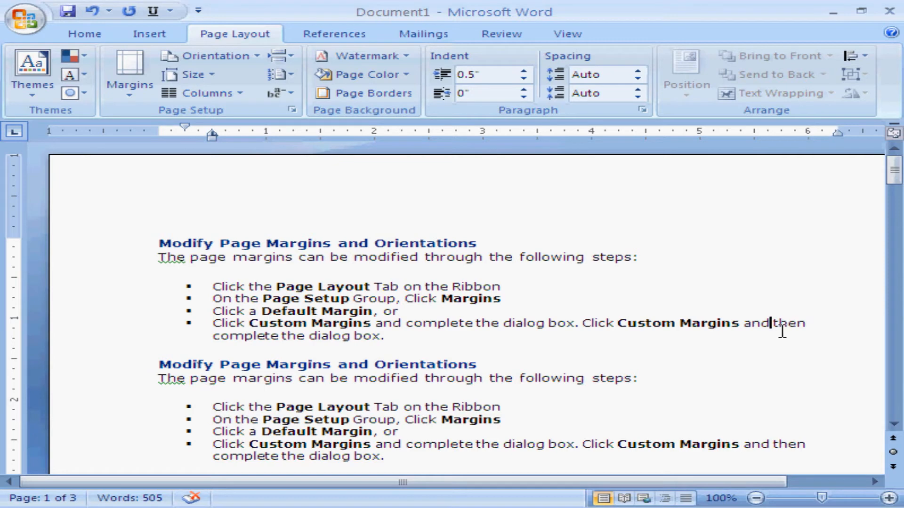
key("BackSpace")
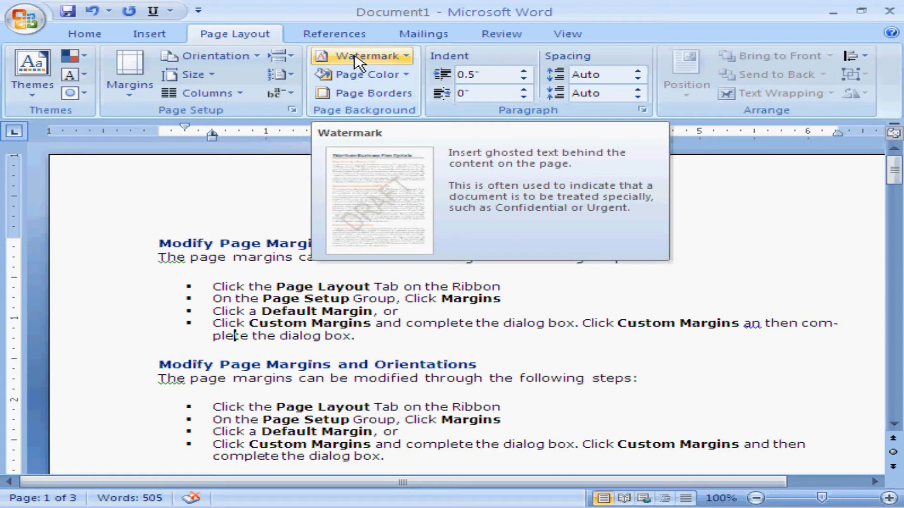
Step: Apply the CONFIDENTIAL 1 watermark to the document and view it behind the first page's text
left_click(356, 61)
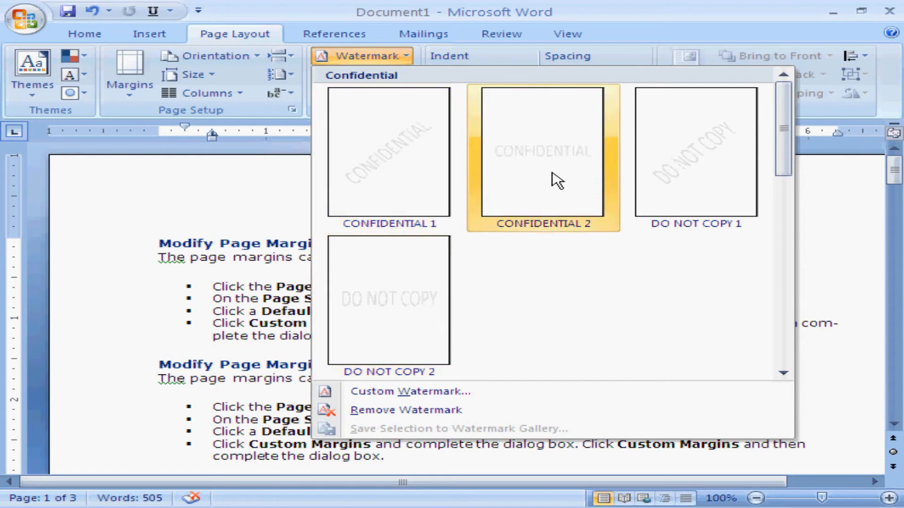
left_click(429, 178)
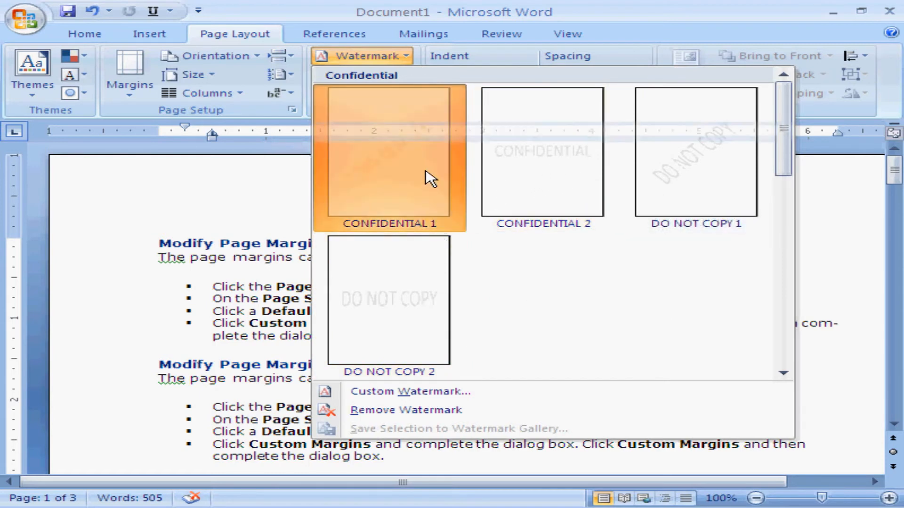
left_click(894, 426)
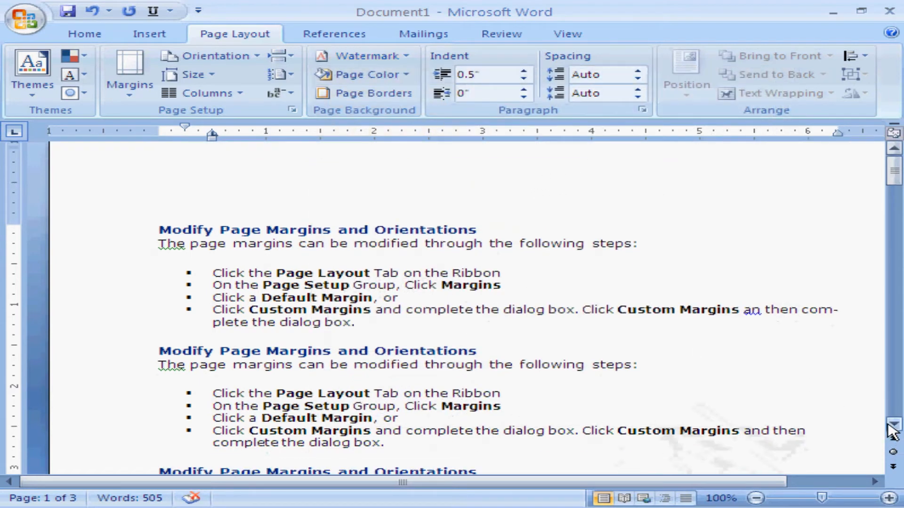
left_click(893, 425)
left_click_drag(893, 426, 894, 426)
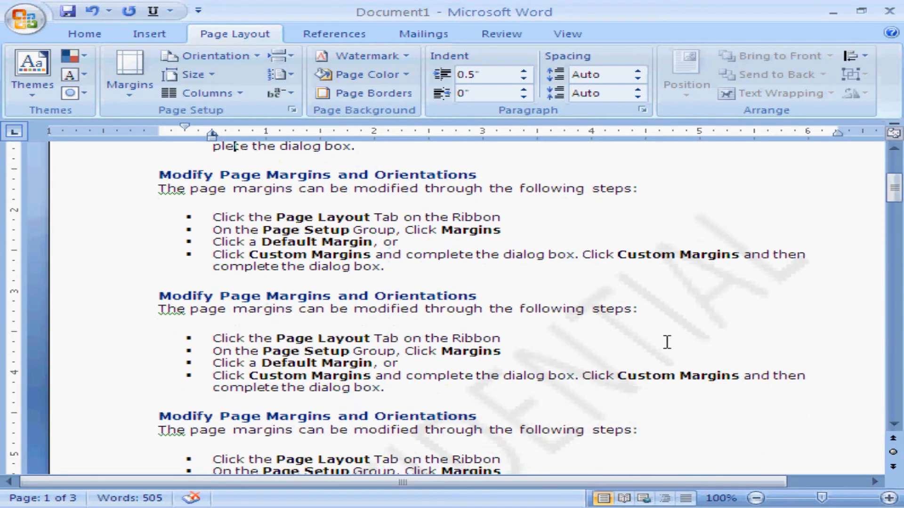
Step: Replace the watermark with a custom text watermark reading "Edusoft" and view it on the first page
left_click(384, 58)
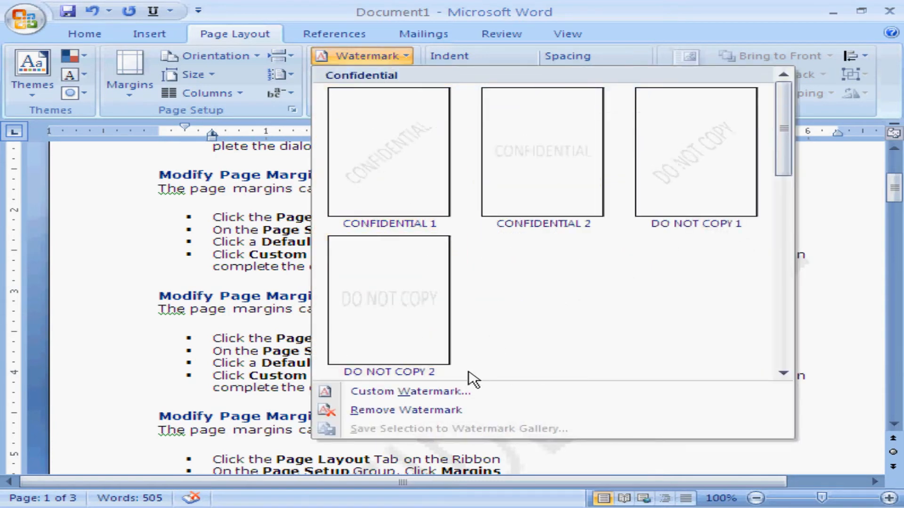
left_click(436, 393)
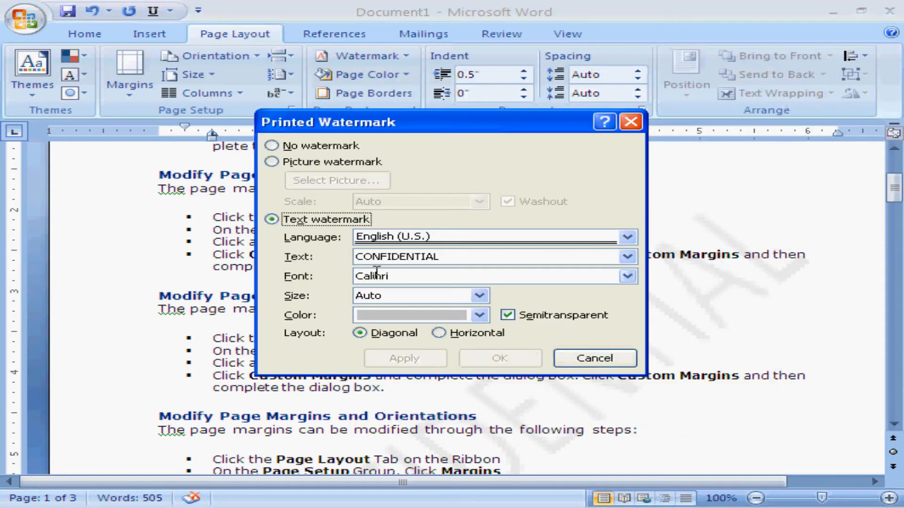
left_click(456, 257)
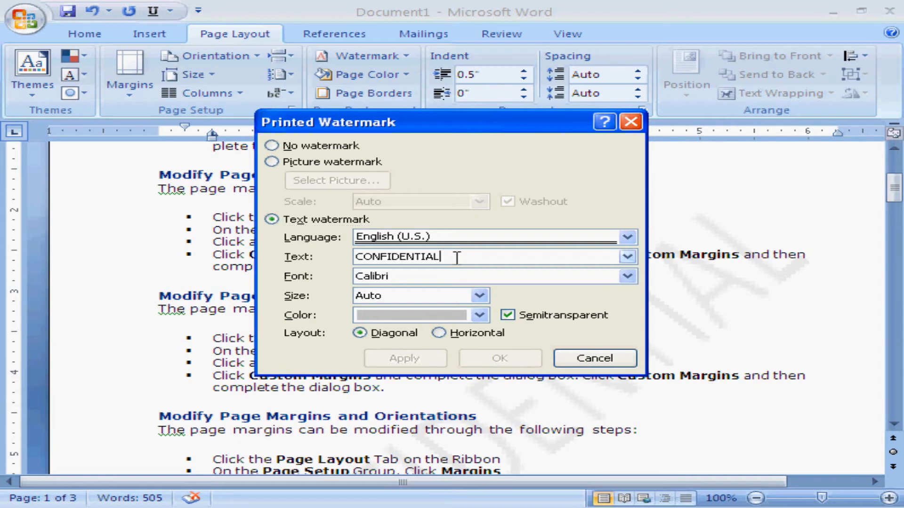
double_click(429, 258)
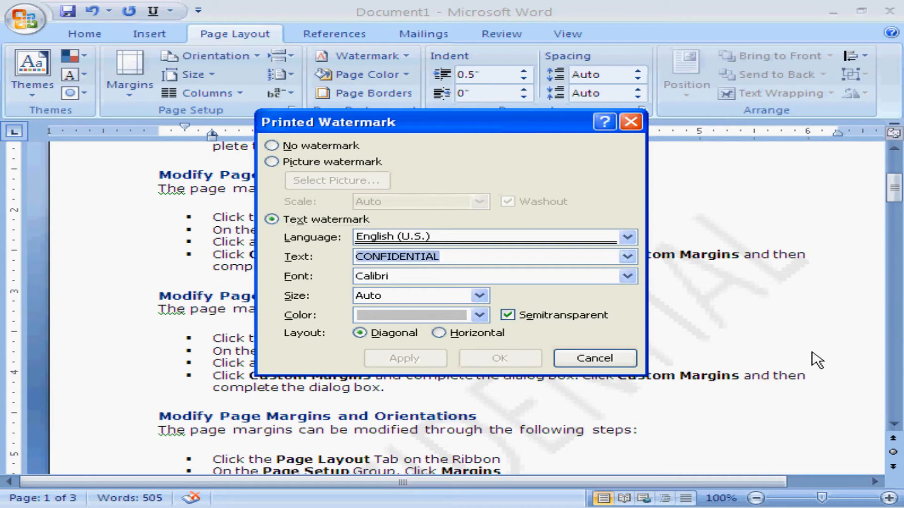
type("Edusoft")
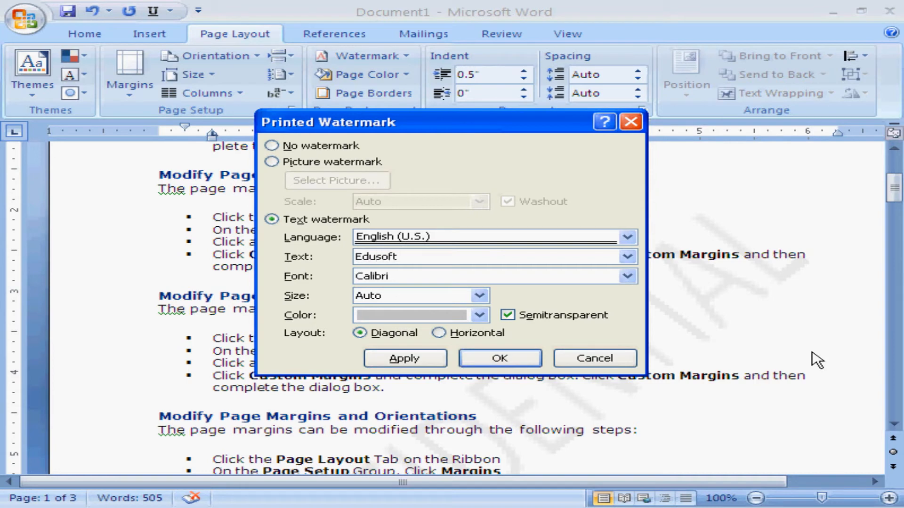
left_click(404, 360)
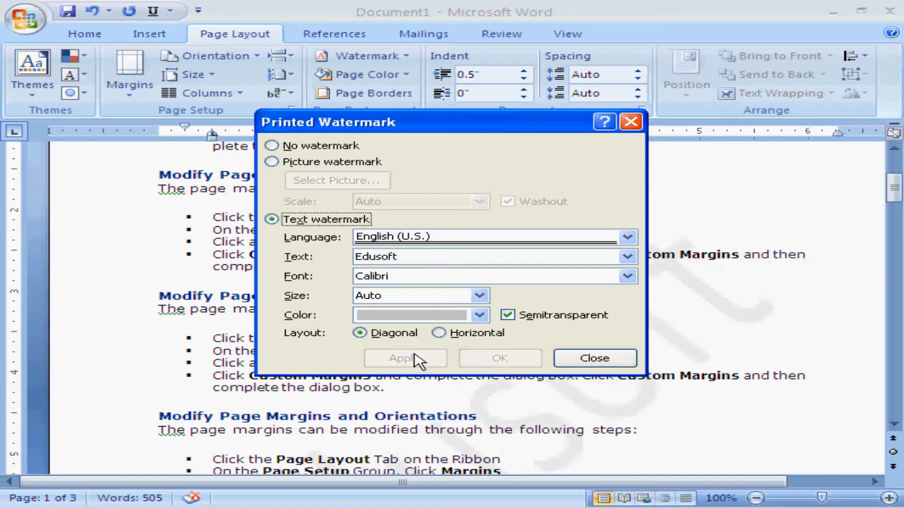
left_click(592, 361)
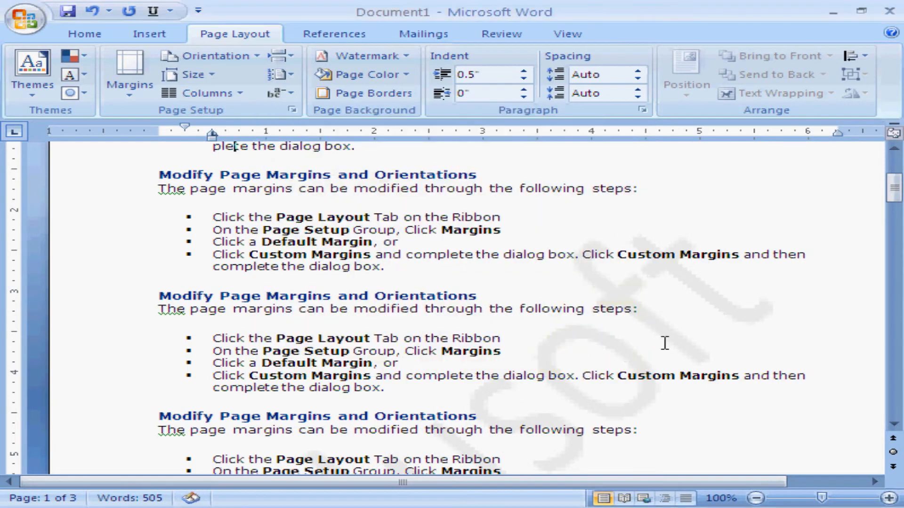
left_click(894, 425)
left_click(893, 425)
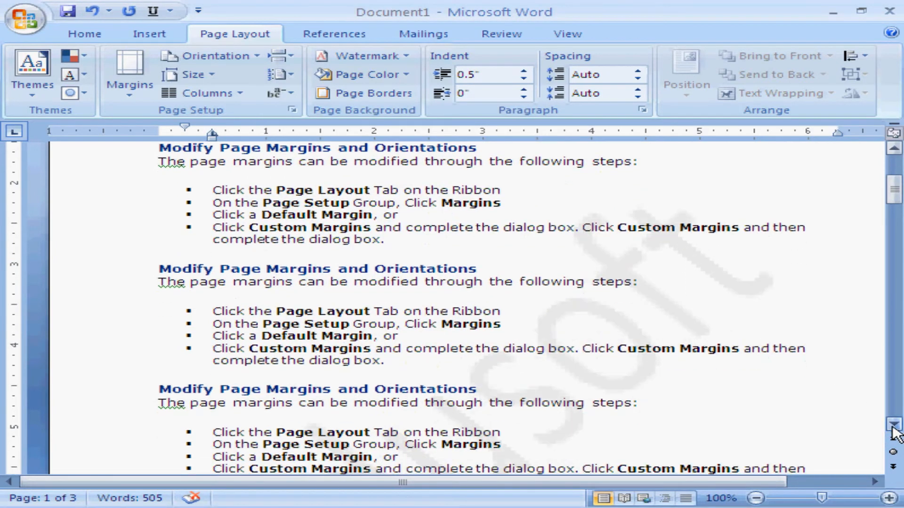
left_click(894, 424)
left_click_drag(894, 426, 894, 426)
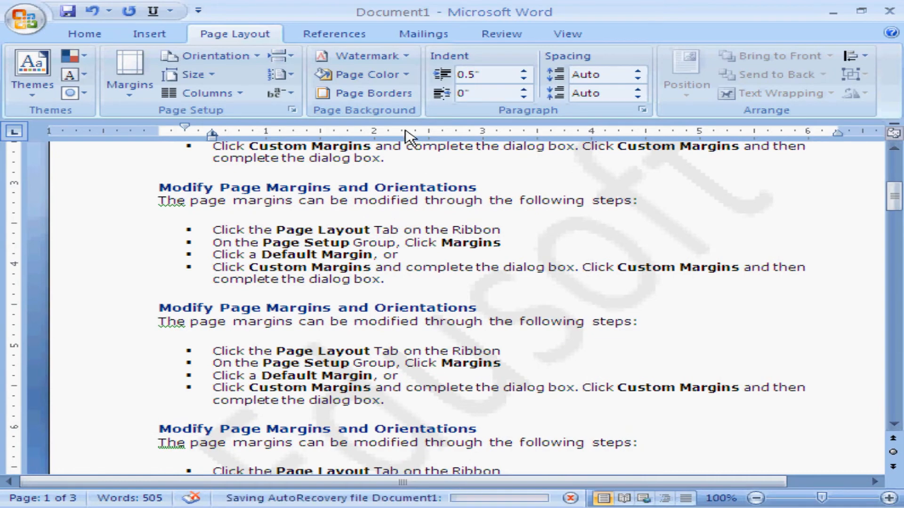
Step: Remove the custom text watermark from the document
left_click(383, 56)
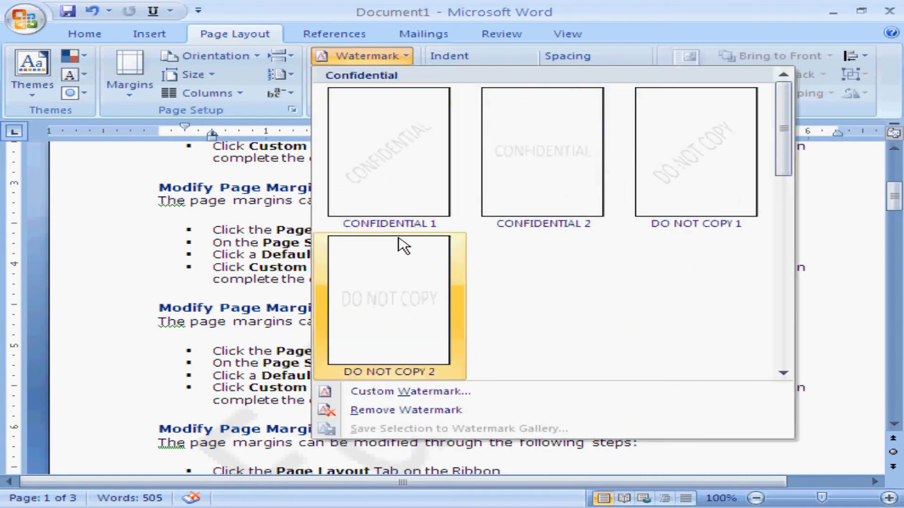
left_click(417, 410)
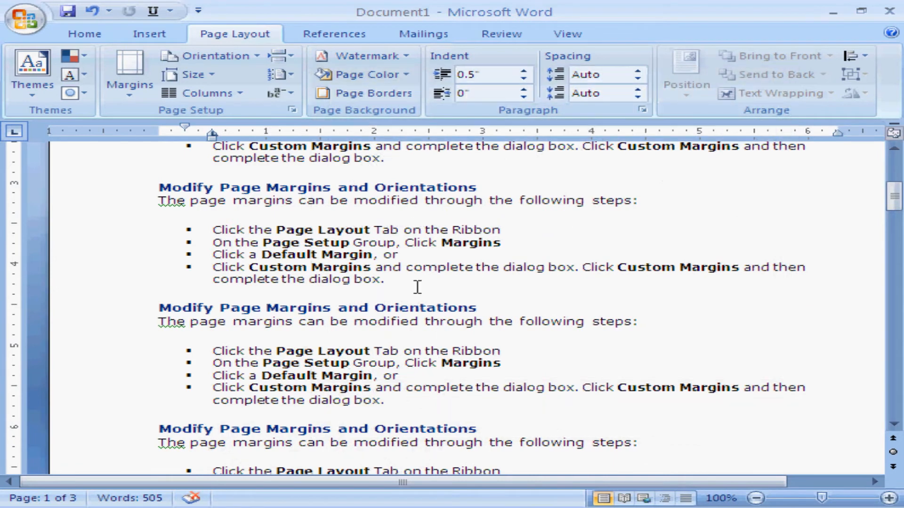
Step: Set the page color to a light tan theme shade
left_click(367, 81)
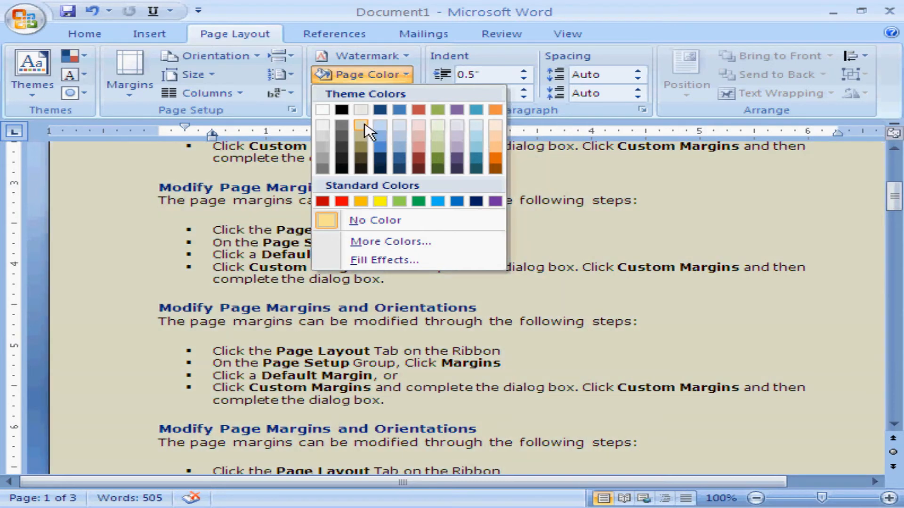
left_click(363, 133)
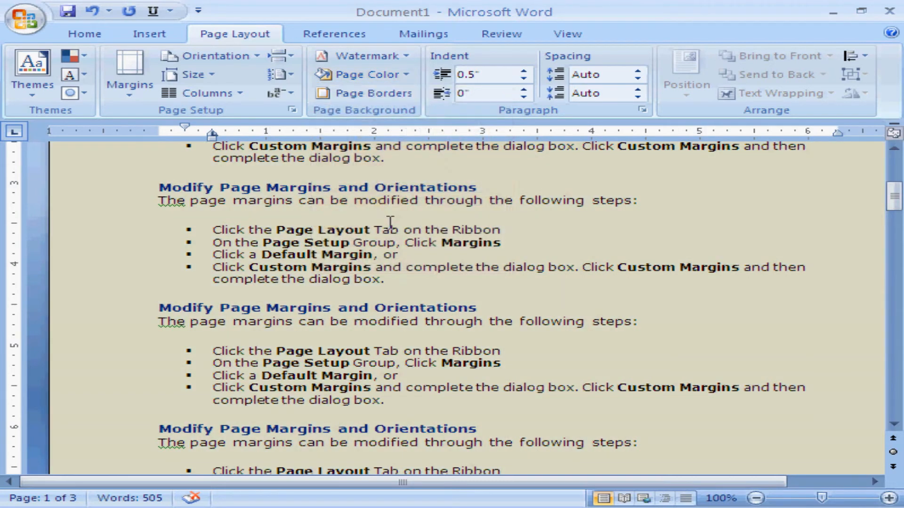
Step: Add a Box page border with the colored balloons art to the whole document and view it from the first page's top
left_click(393, 97)
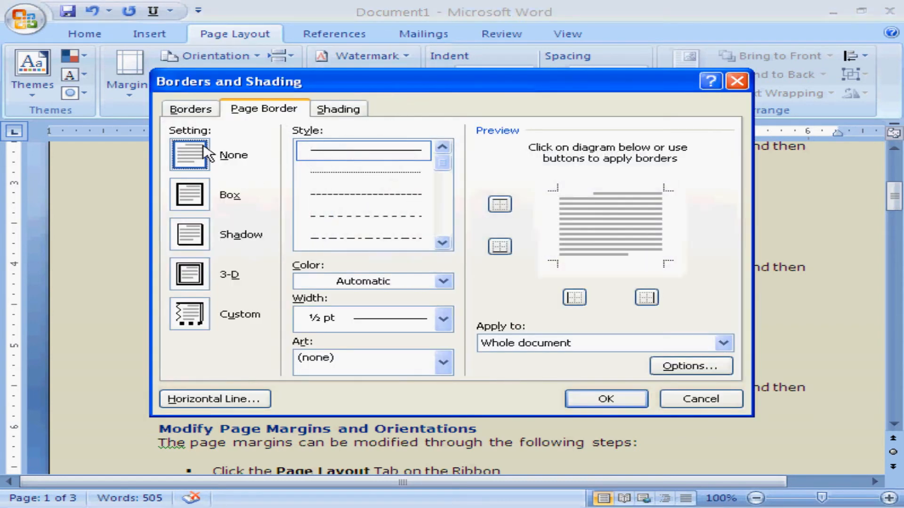
left_click(198, 201)
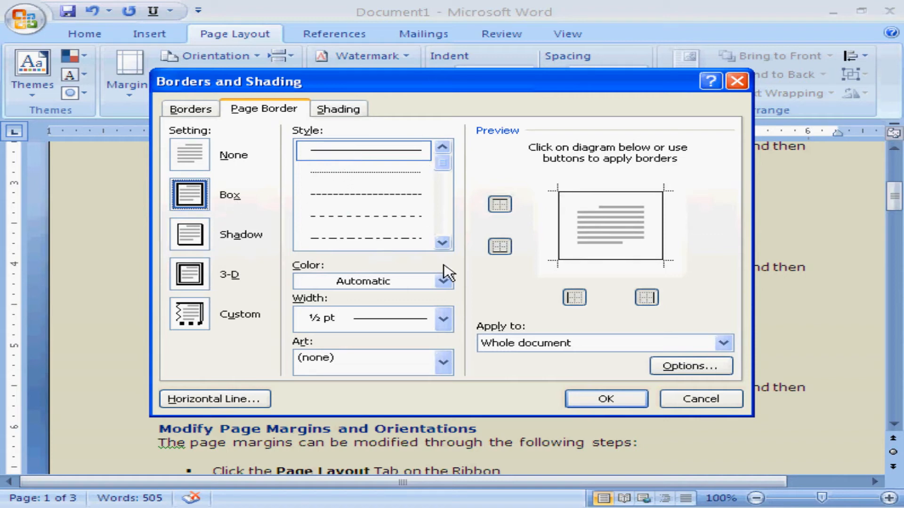
left_click(444, 362)
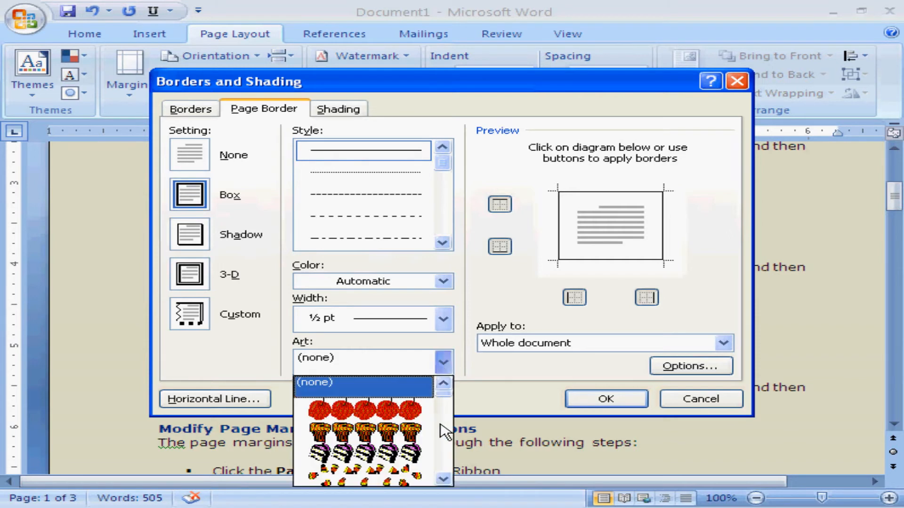
scroll(442, 431, "down", 1)
scroll(444, 436, "down", 2)
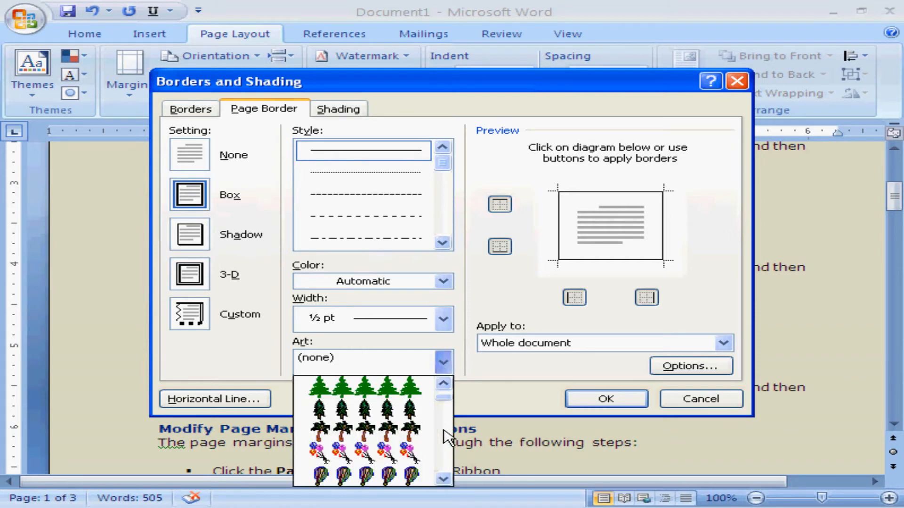
left_click(403, 453)
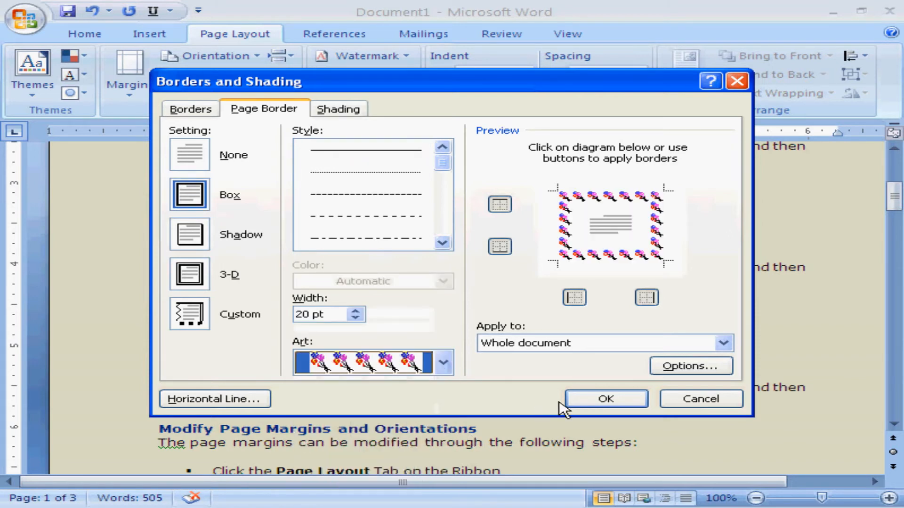
left_click(606, 400)
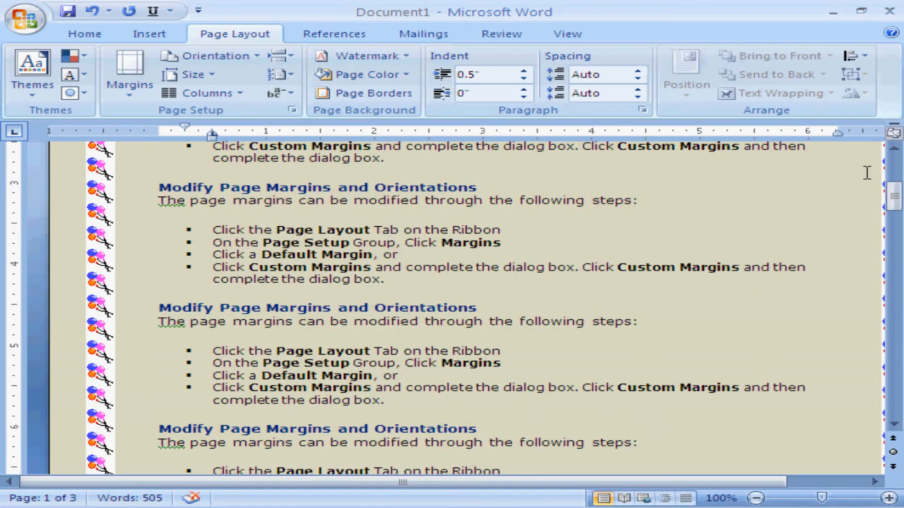
left_click(893, 164)
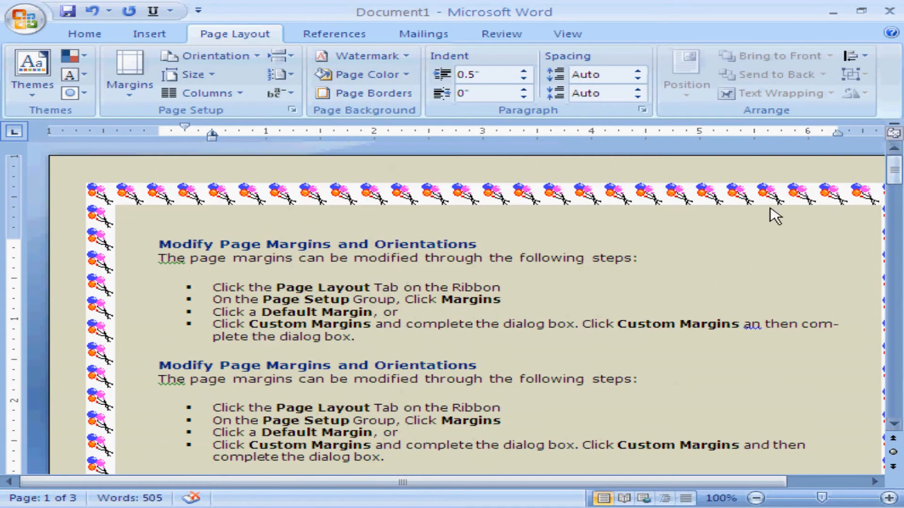
Step: Remove the art page border from the whole document and view the first page's top
left_click(401, 96)
left_click(231, 154)
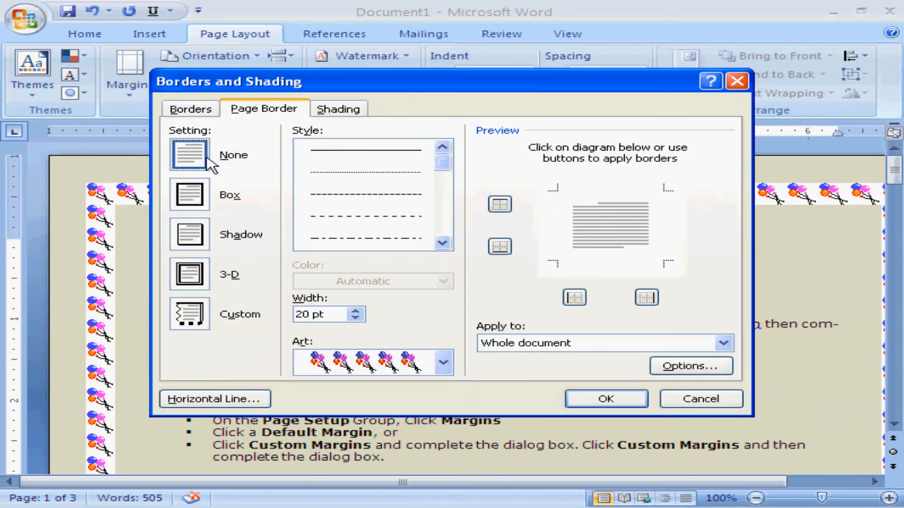
left_click(595, 399)
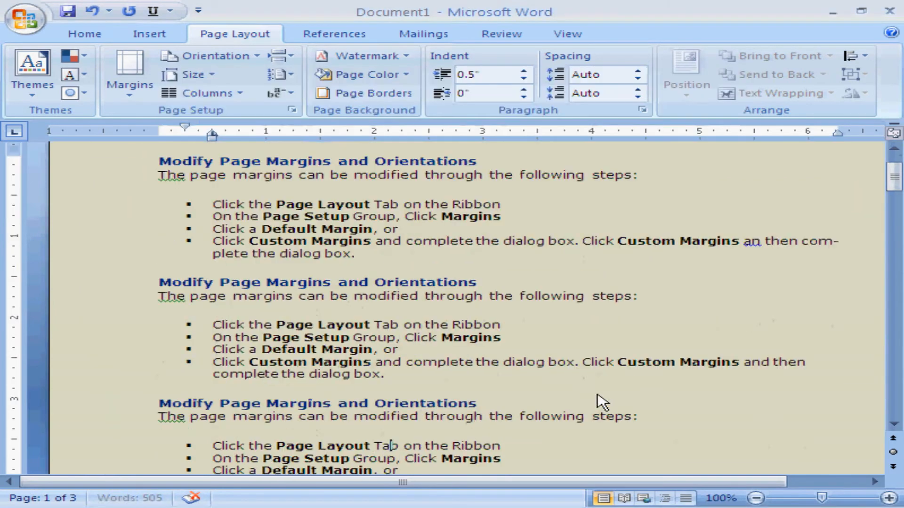
scroll(895, 164, "up", 3)
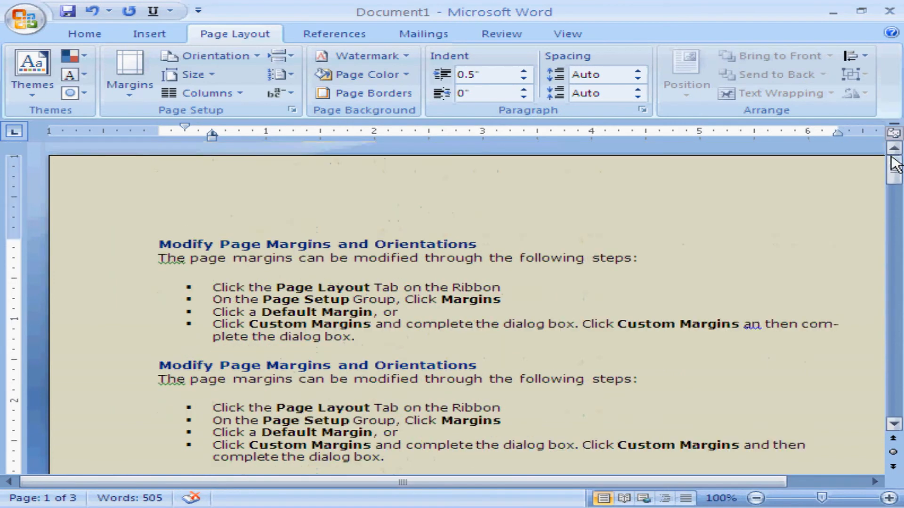
left_click(150, 37)
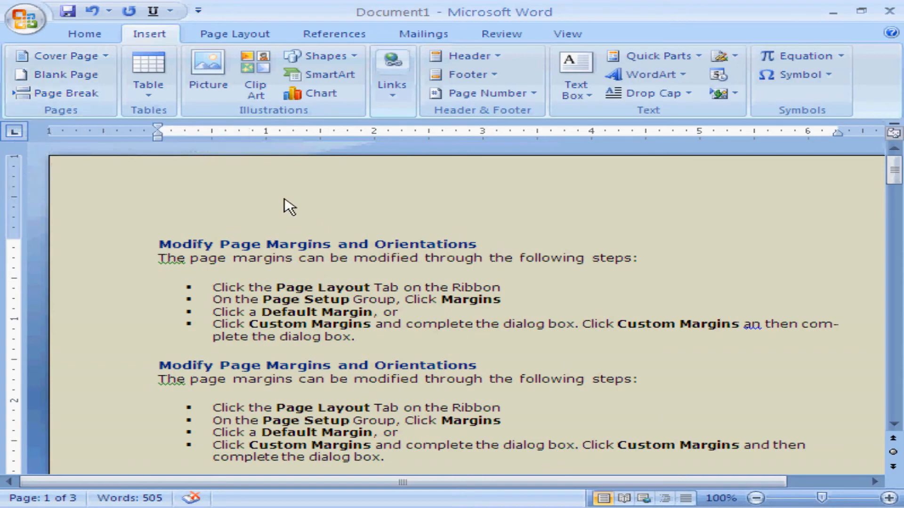
left_click(900, 327)
left_click(899, 327)
left_click(899, 326)
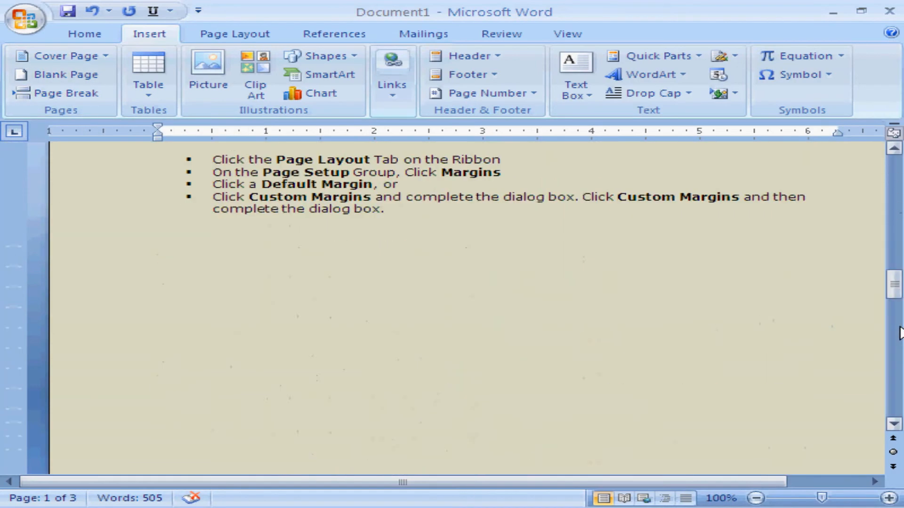
left_click(899, 326)
left_click_drag(900, 326, 897, 416)
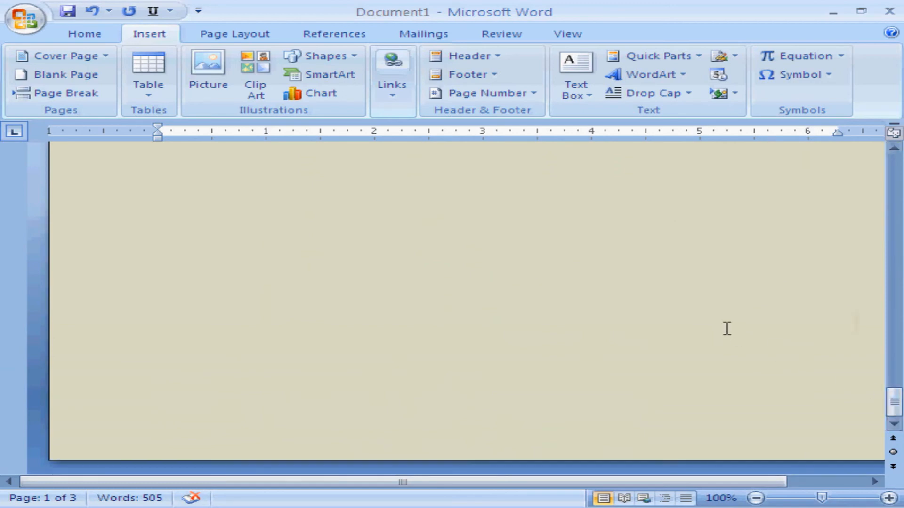
left_click(718, 323)
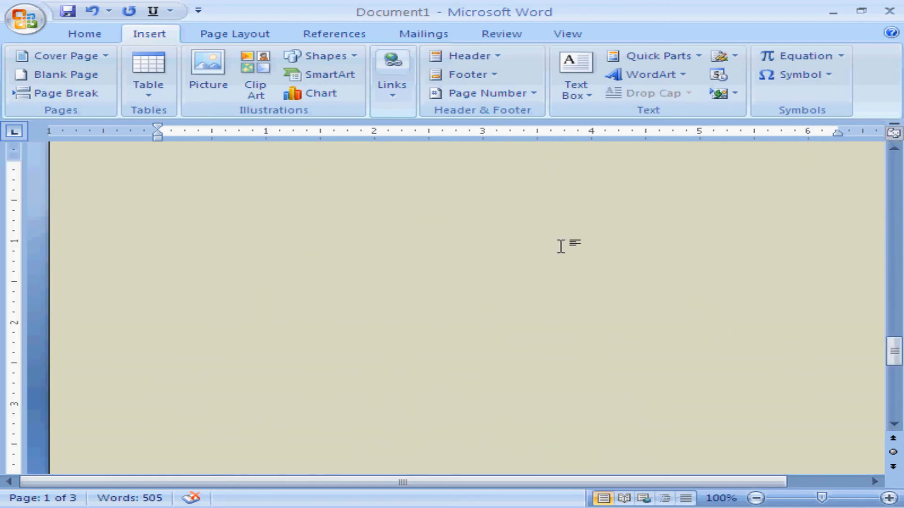
Step: Close the current document without saving it and create a new blank document
left_click(32, 32)
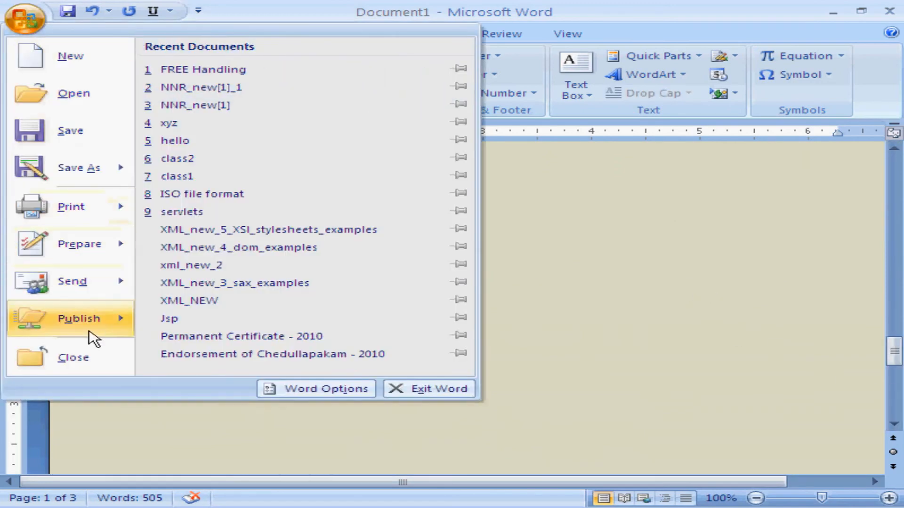
left_click(94, 364)
left_click(468, 312)
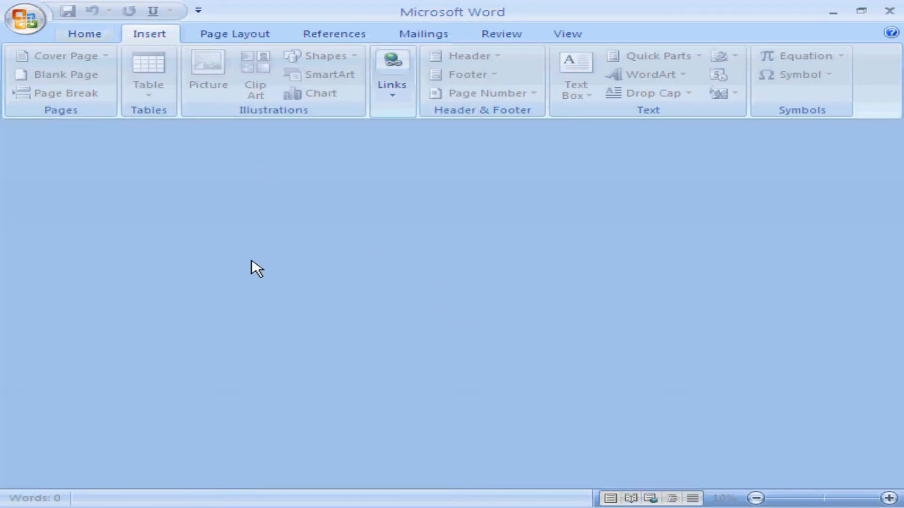
key("ctrl+n")
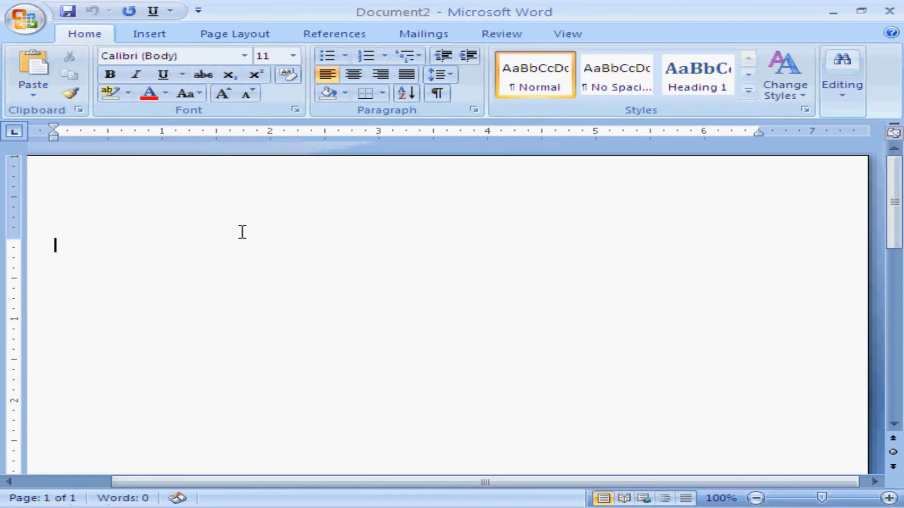
Step: Insert the built-in Annual cover page and select its title and year placeholders in turn
left_click(162, 35)
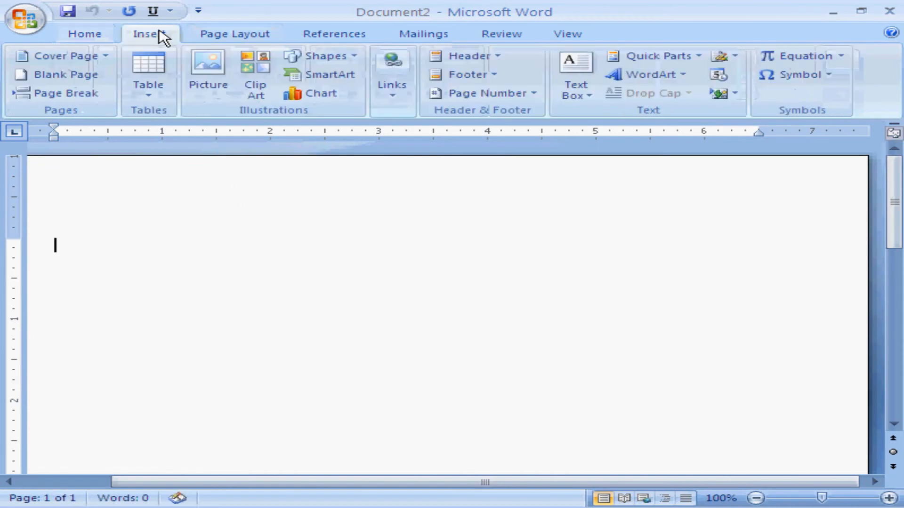
left_click(73, 58)
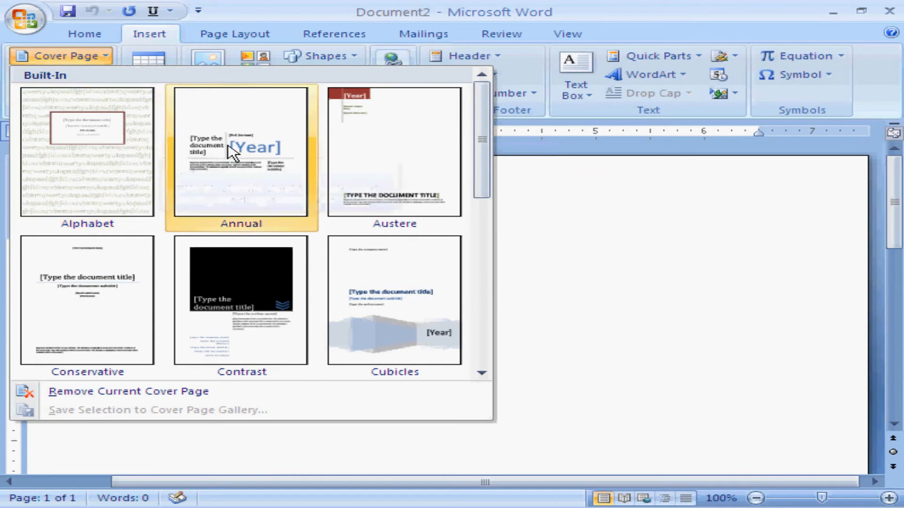
left_click(257, 161)
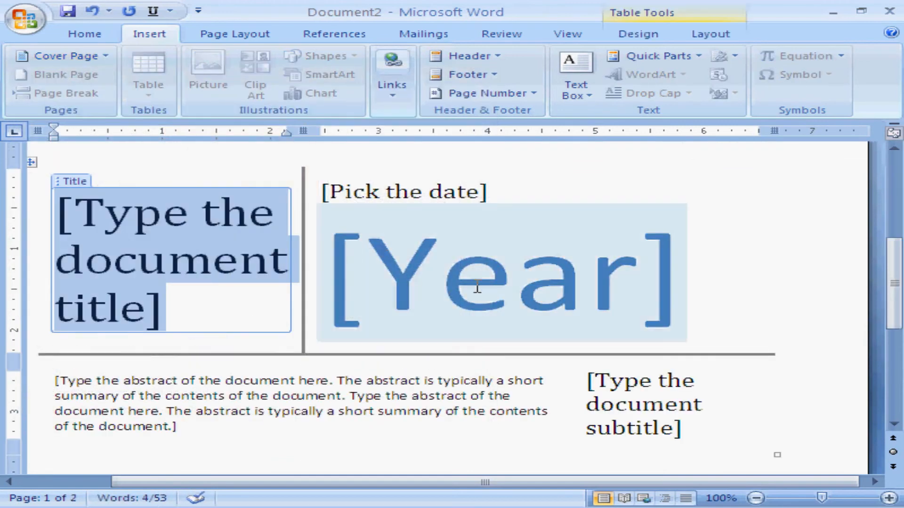
left_click(606, 295)
left_click(169, 261)
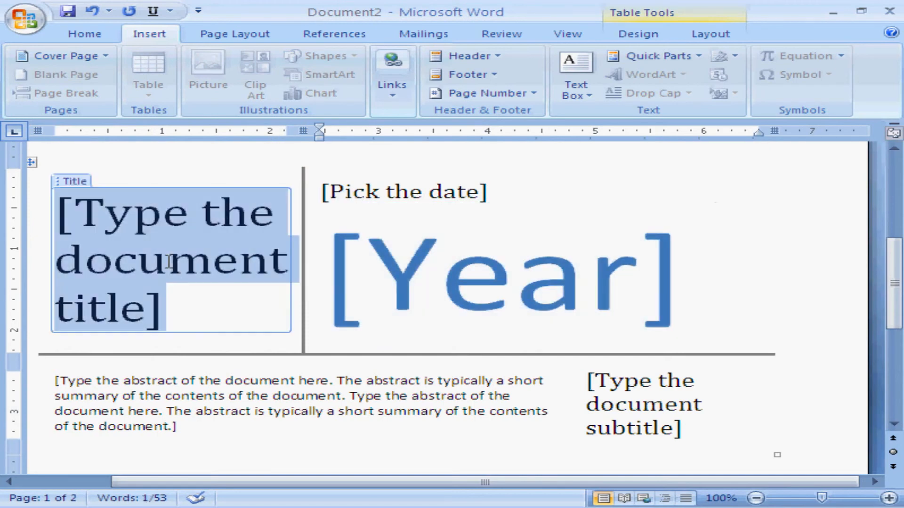
left_click(504, 272)
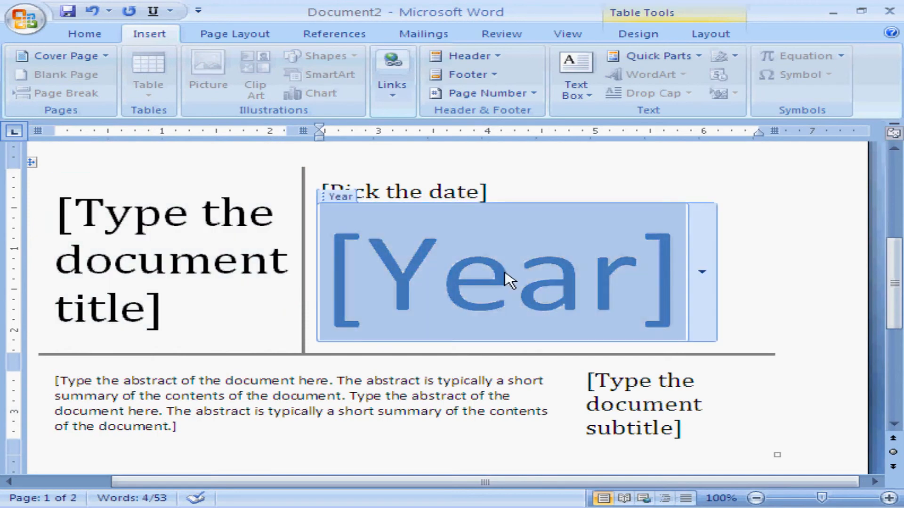
Step: Insert the built-in Blank (Three Columns) header on the cover page
left_click(891, 369)
left_click(892, 358)
left_click_drag(891, 314, 896, 184)
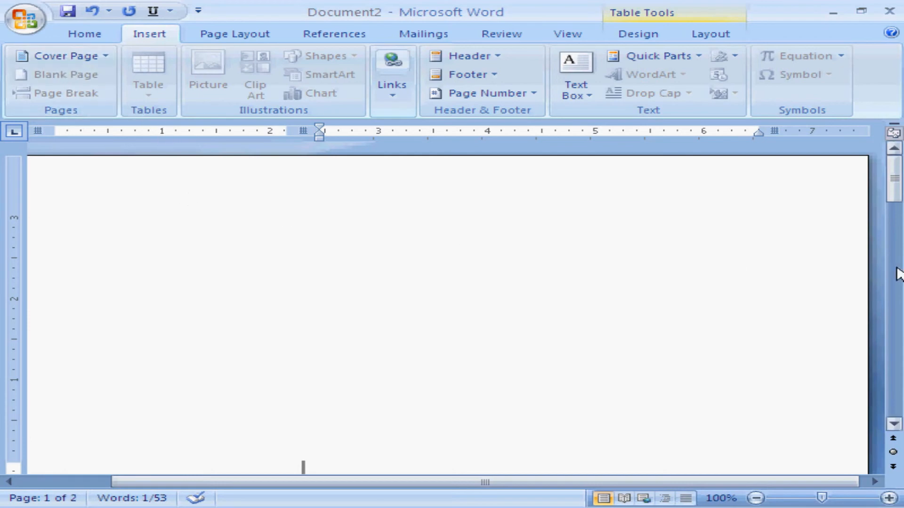
left_click(414, 309)
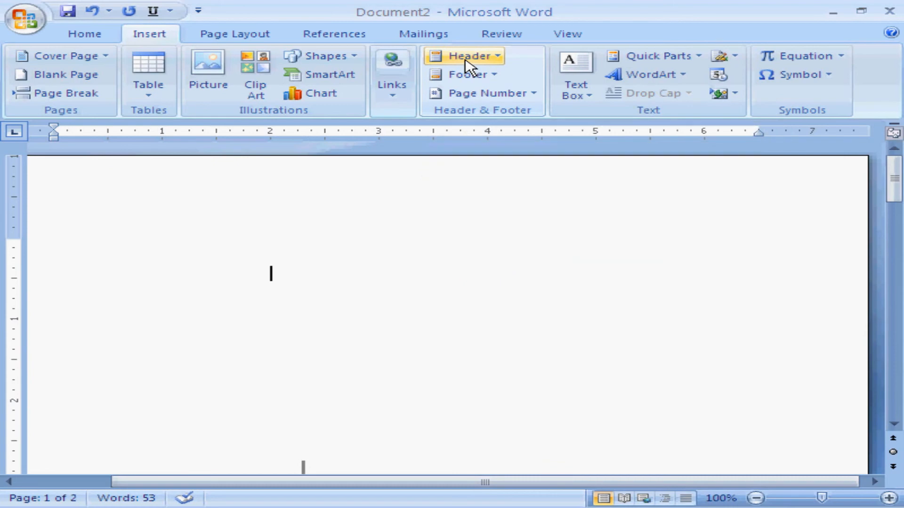
left_click(466, 59)
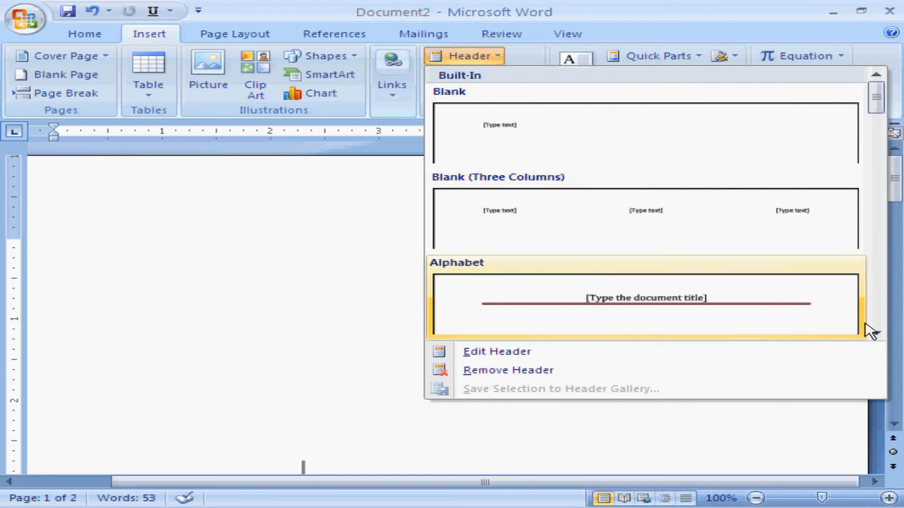
left_click(876, 334)
left_click(877, 334)
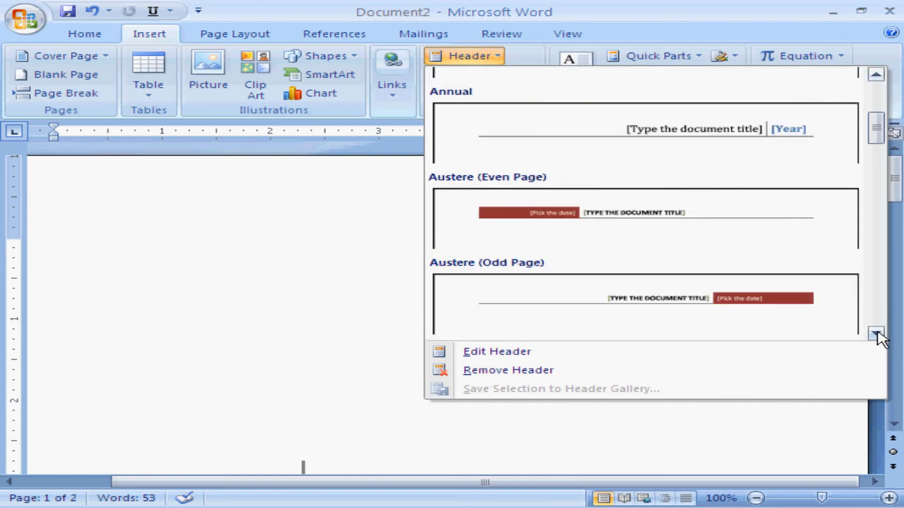
left_click(876, 102)
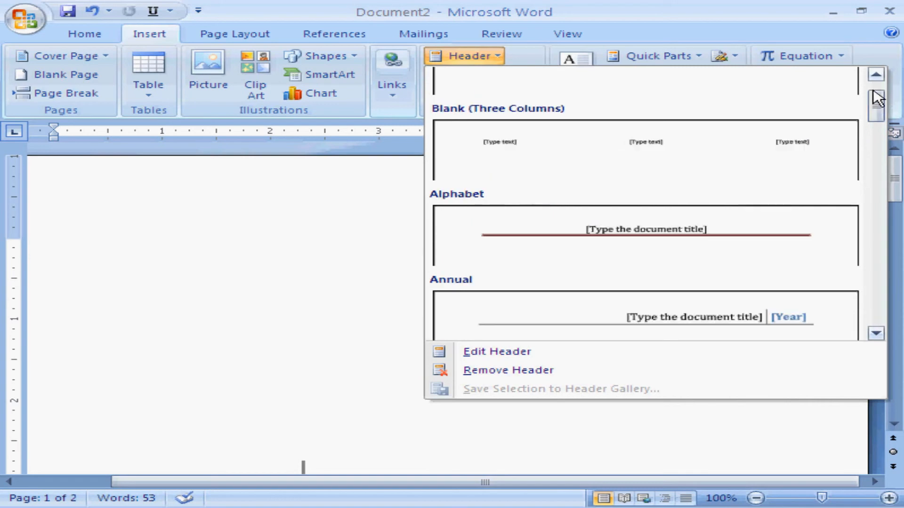
left_click(695, 163)
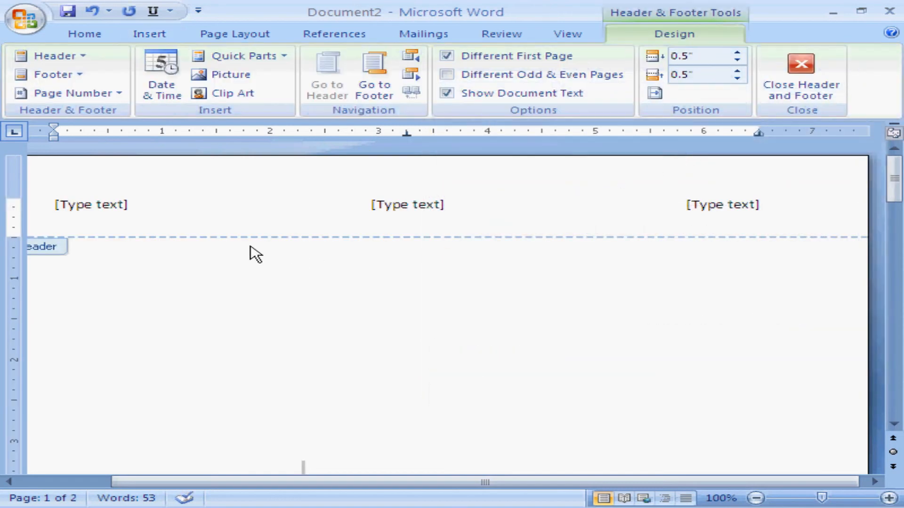
Step: Fill the header's center placeholder with "asdf" and its right placeholder with "word material"
left_click(101, 207)
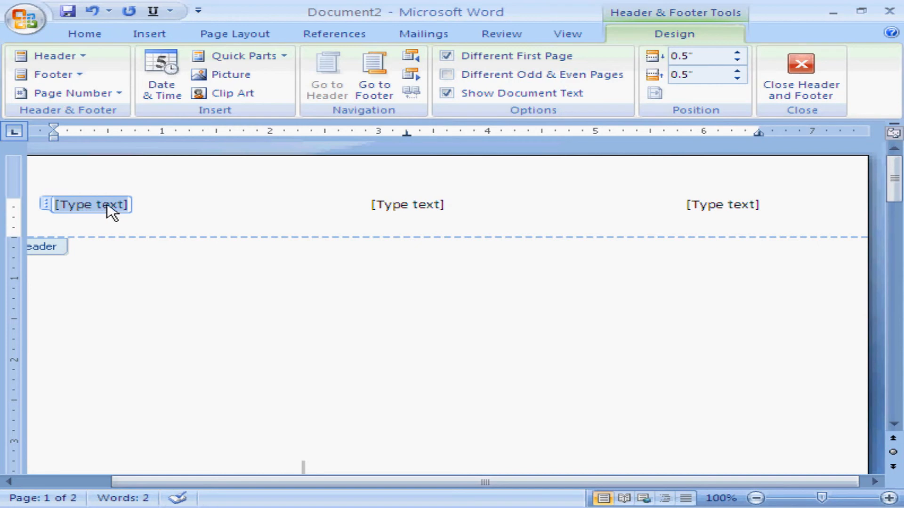
left_click(394, 207)
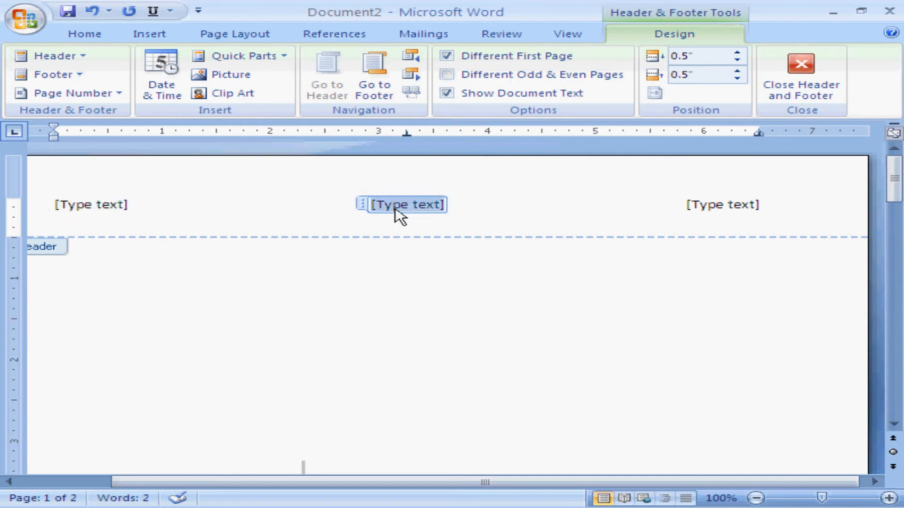
type("asdf")
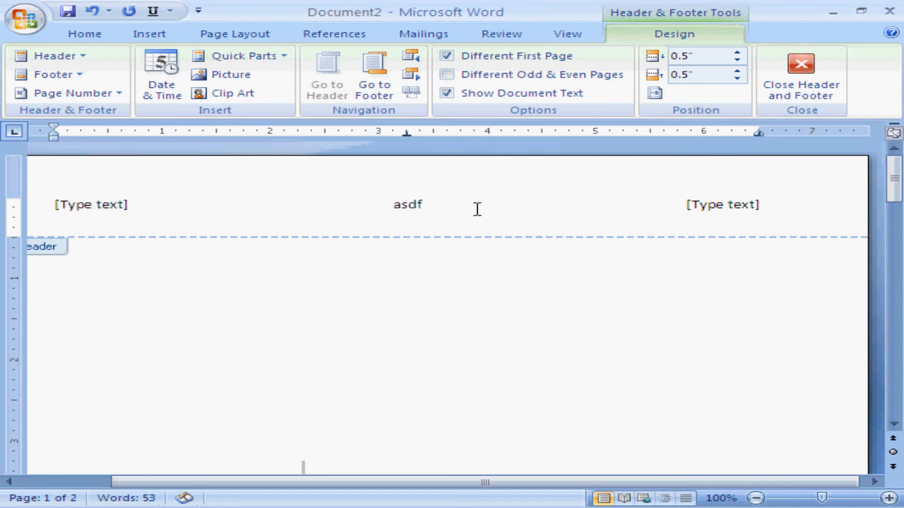
left_click(716, 207)
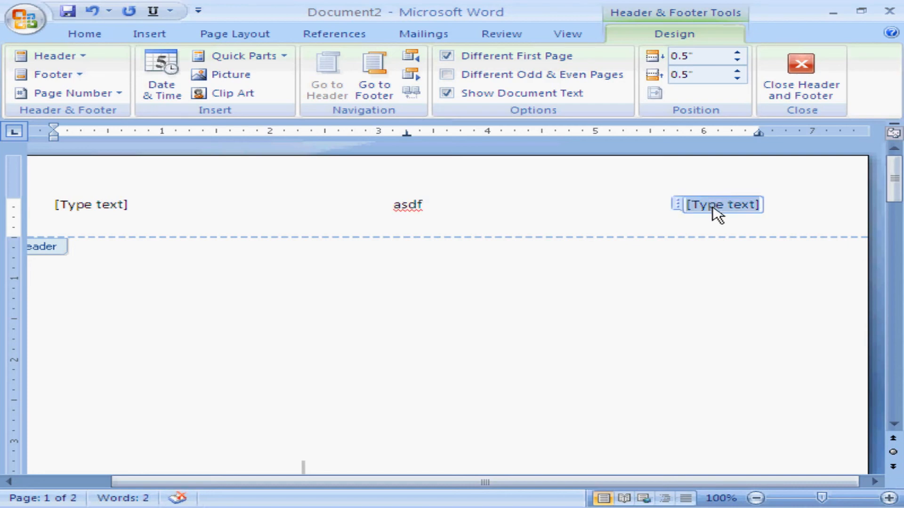
type("word")
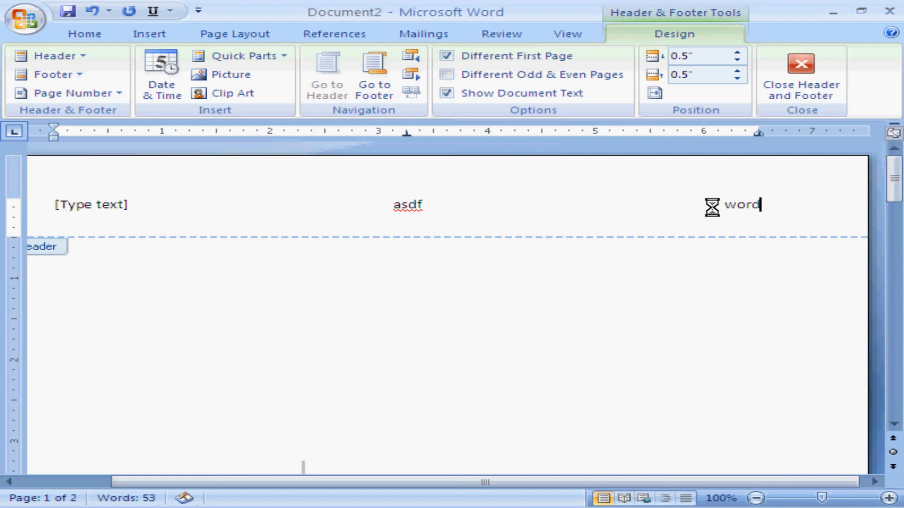
type(" me")
key("BackSpace")
type("at")
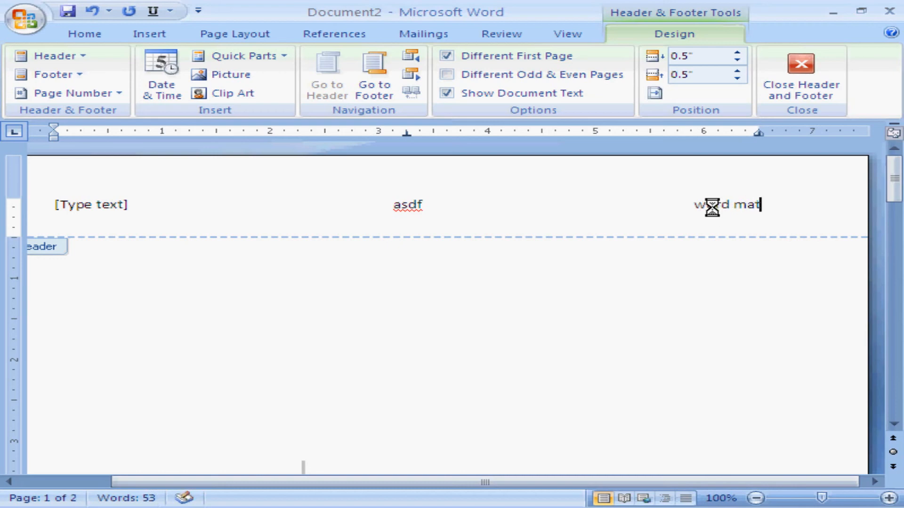
type("erial")
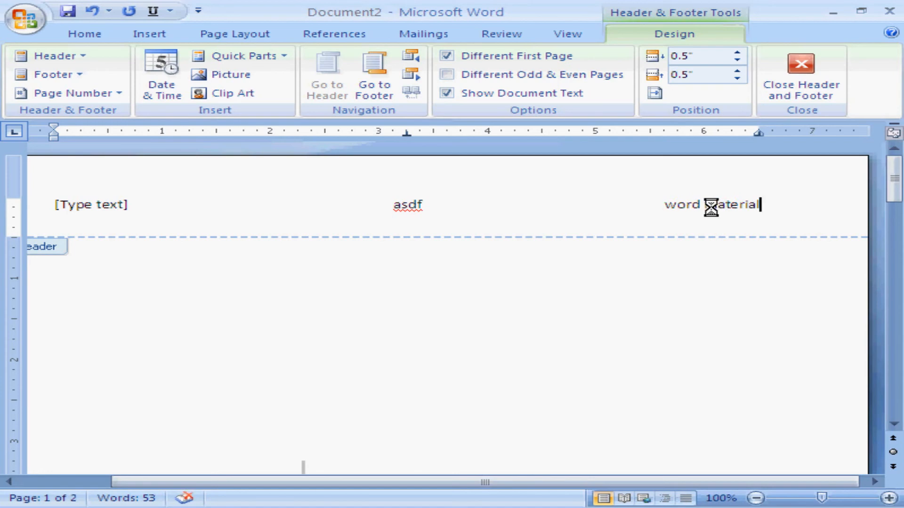
Step: Leave the header and enter "asdfasdf" in the body at the top of the first page
left_click(249, 229)
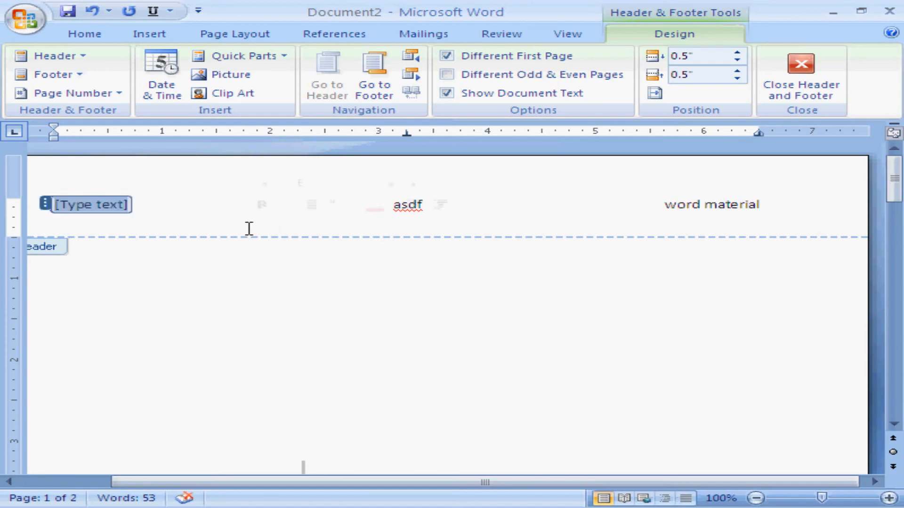
double_click(270, 328)
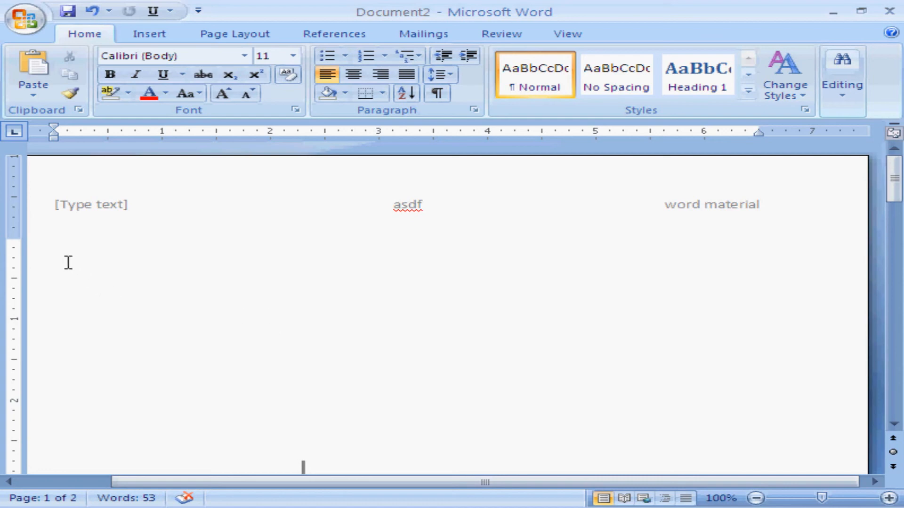
type("asdfasdf")
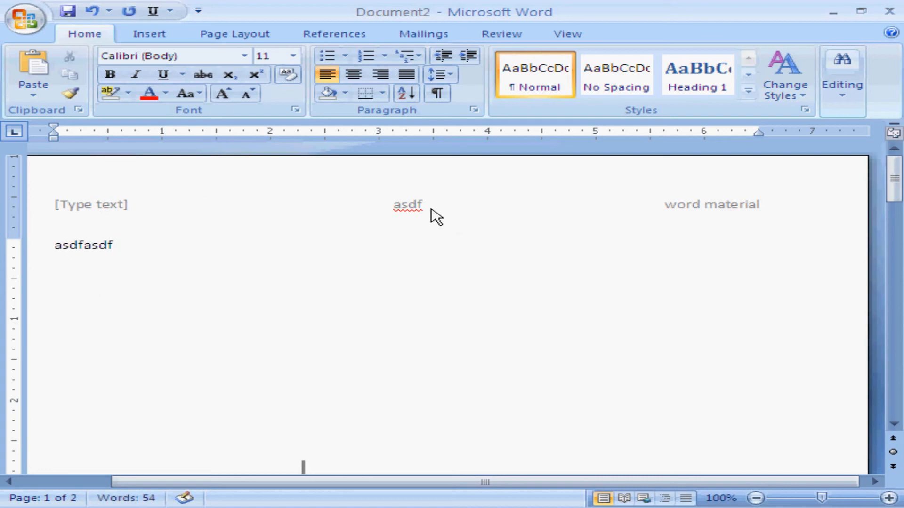
Step: Reopen the header for editing and insert the date before its left placeholder in the "Sunday, February 06, 2011" format
double_click(410, 205)
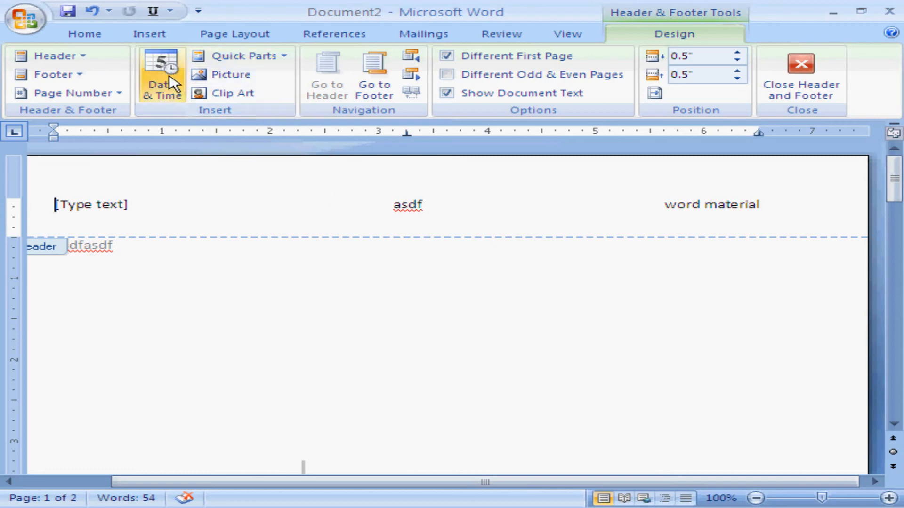
left_click(173, 108)
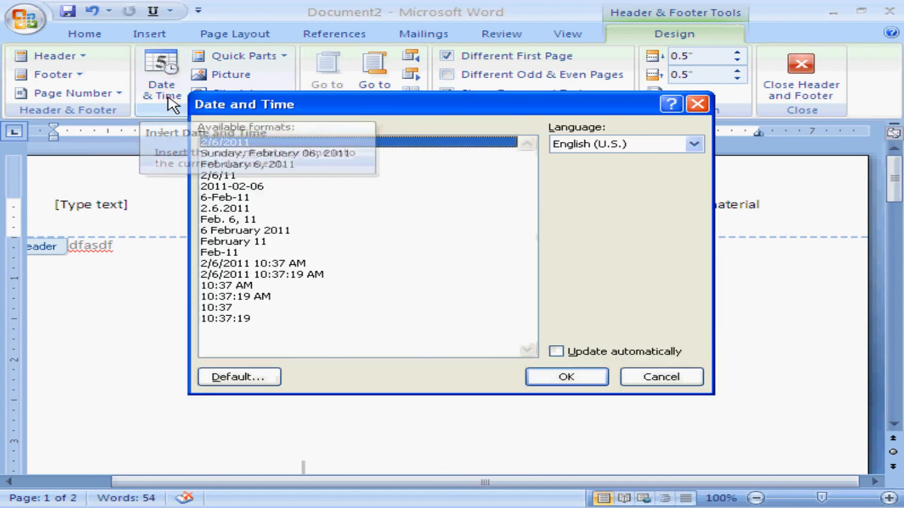
left_click(249, 154)
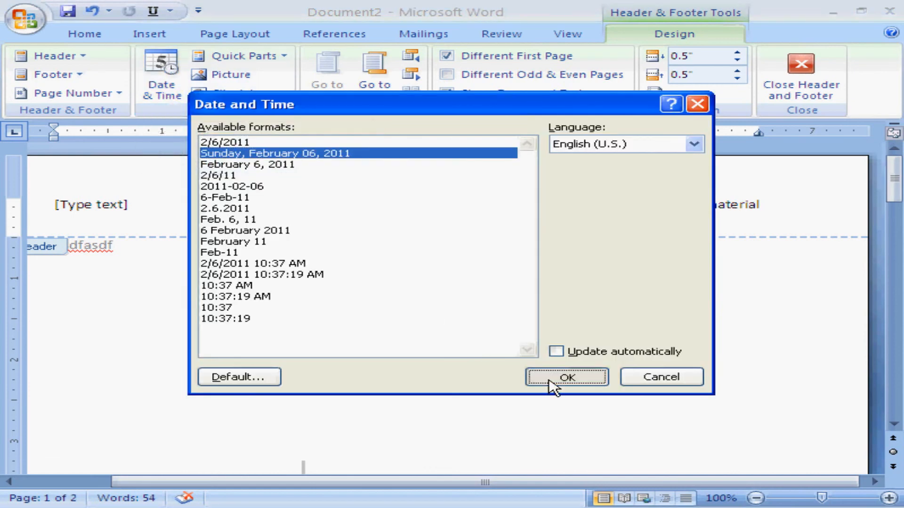
left_click(554, 384)
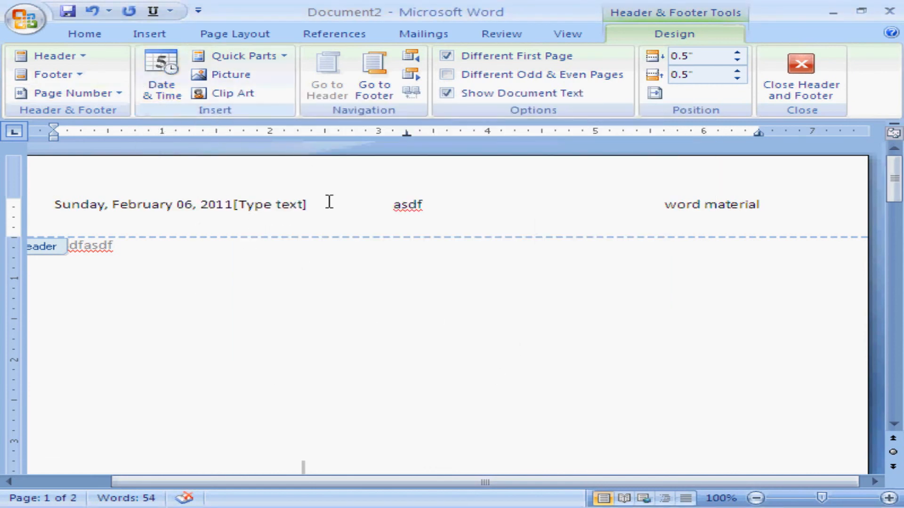
Step: Insert the built-in Alphabet footer on the cover page
left_click(150, 38)
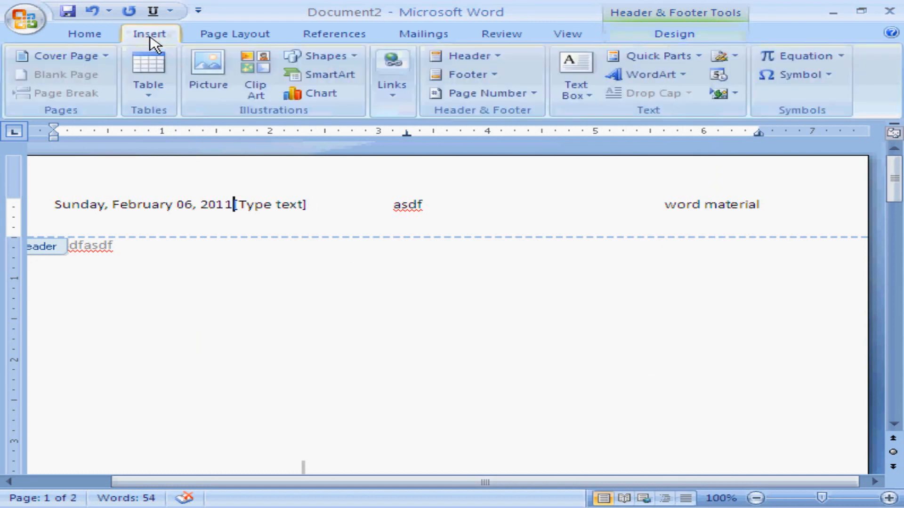
left_click(464, 75)
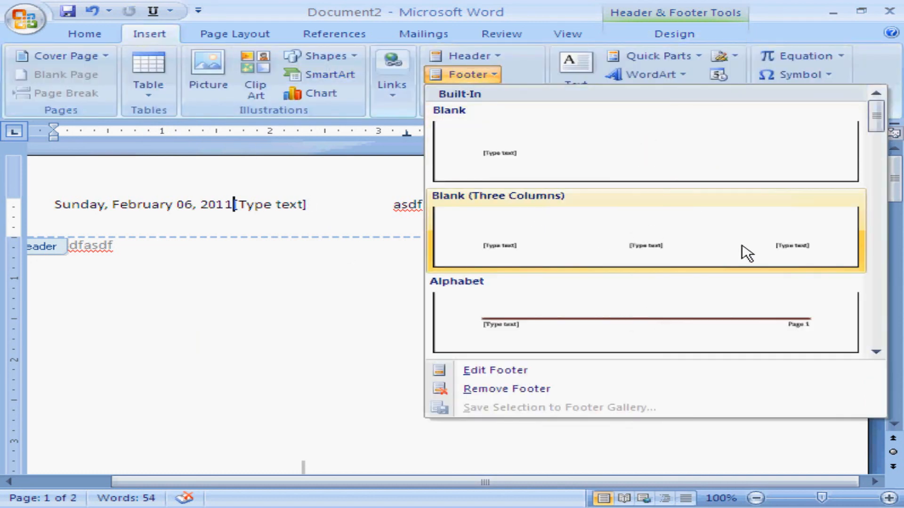
left_click(769, 337)
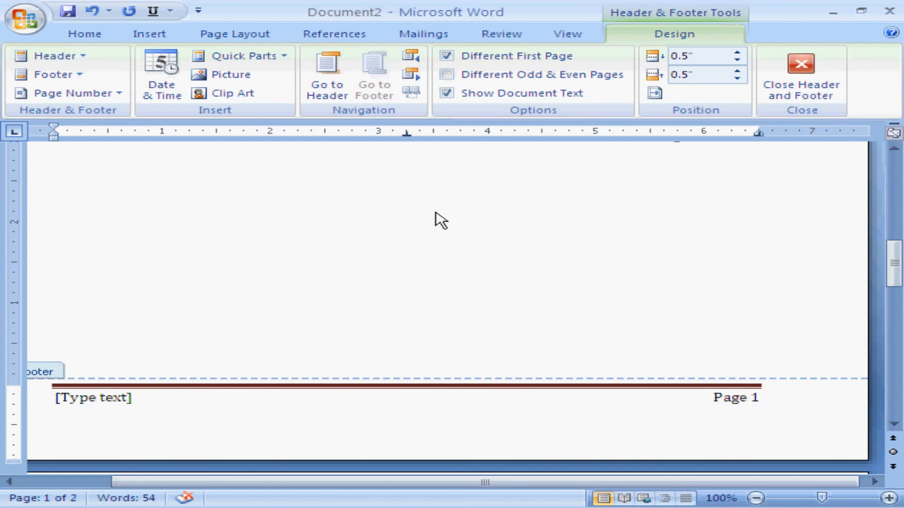
Step: Replace the cover page's header content with a Plain Number 2 page number at the top of the page
left_click(897, 179)
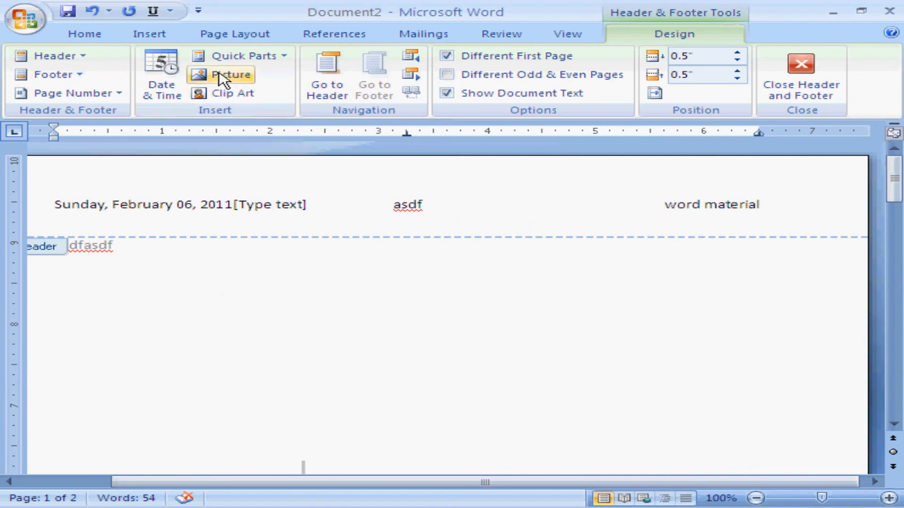
left_click(149, 37)
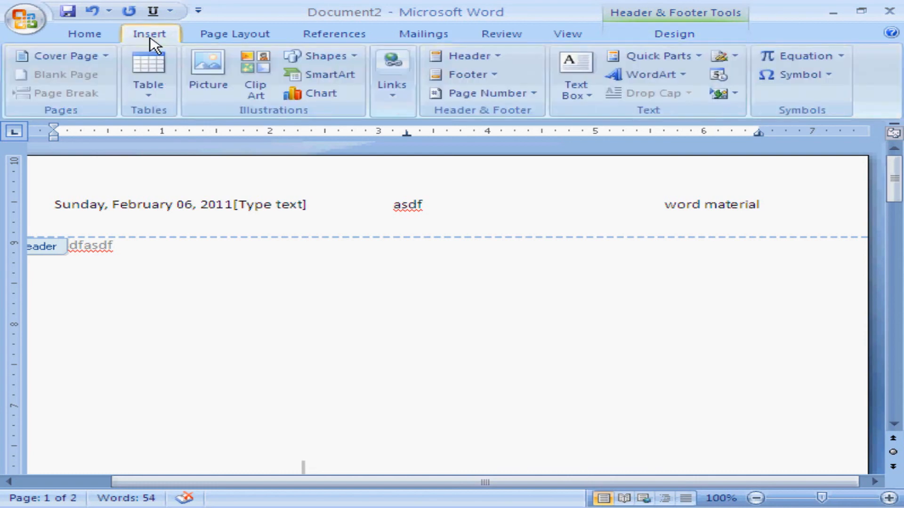
left_click(475, 94)
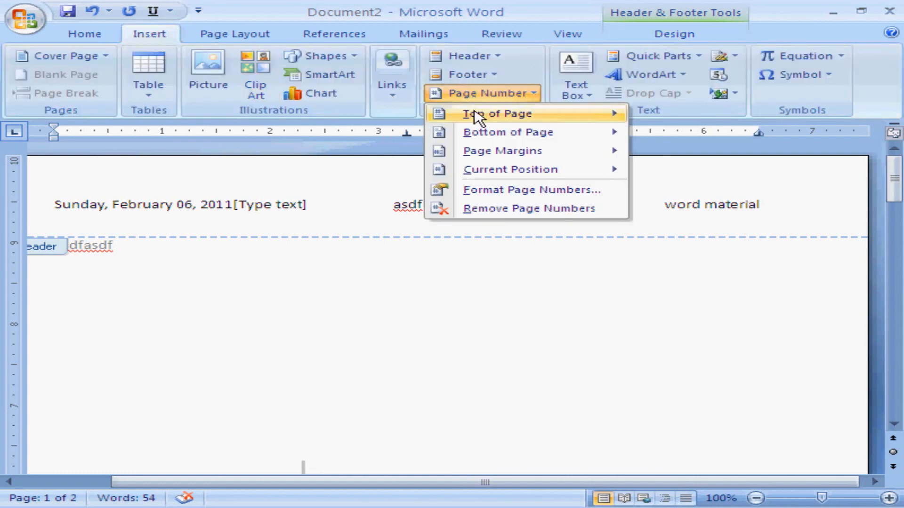
mouse_move(476, 117)
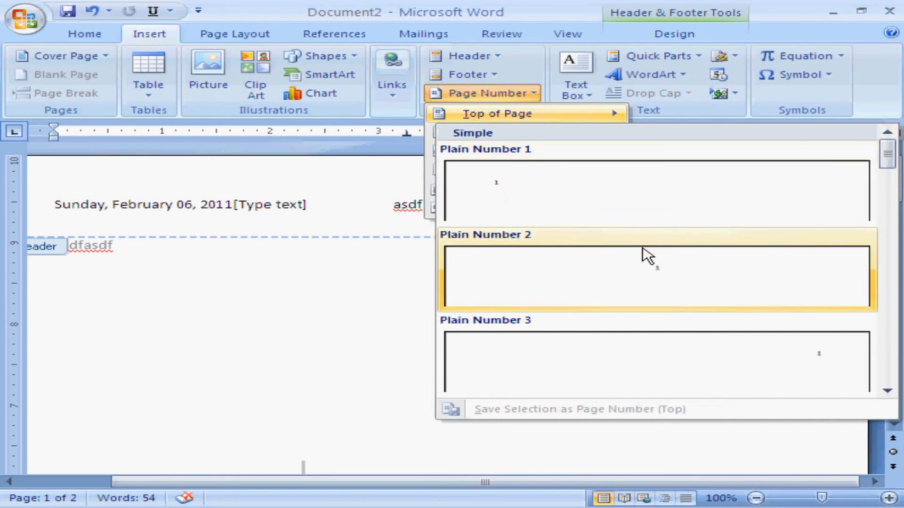
left_click(654, 275)
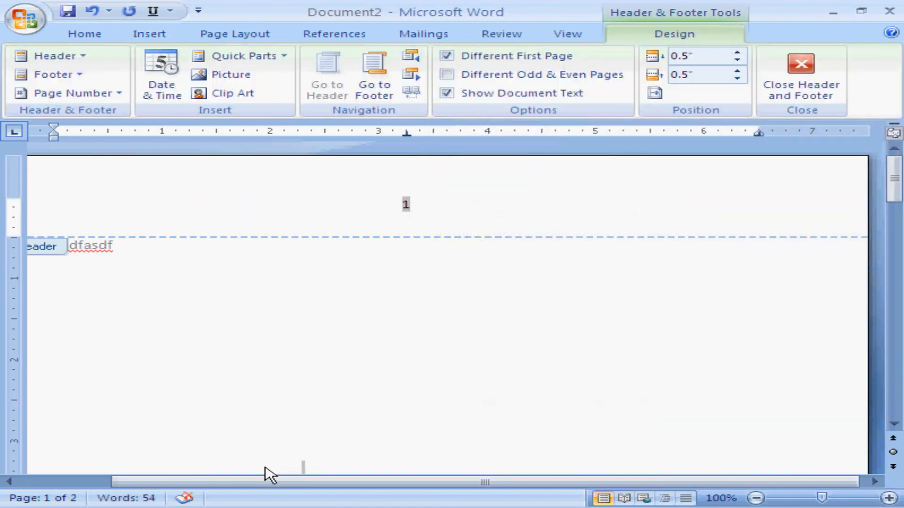
scroll(897, 424, "down", 15)
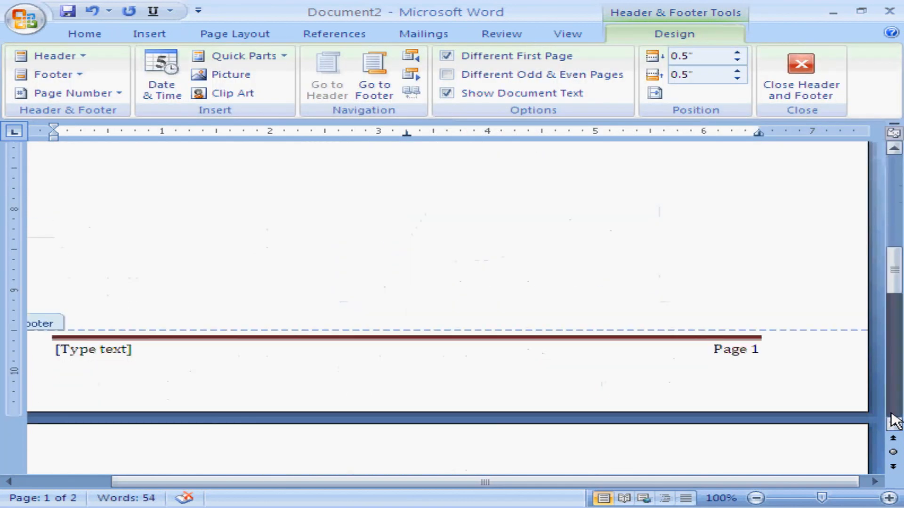
left_click_drag(894, 316, 860, 178)
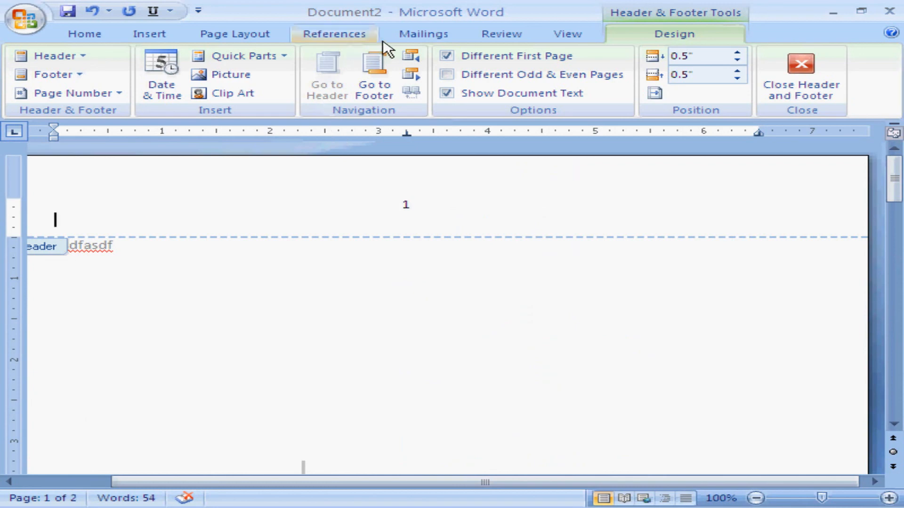
Step: Insert a Plain Number 3 page number at the bottom of the page and return to the document body
left_click(161, 36)
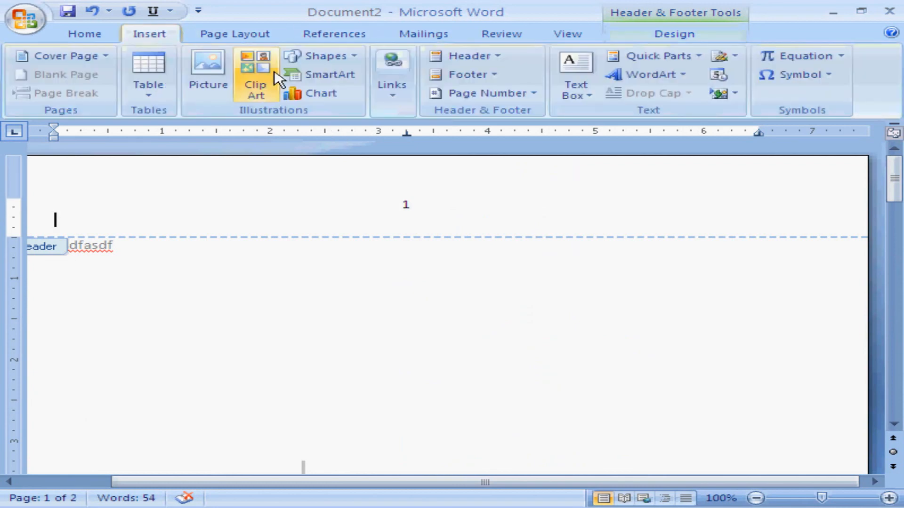
left_click(448, 77)
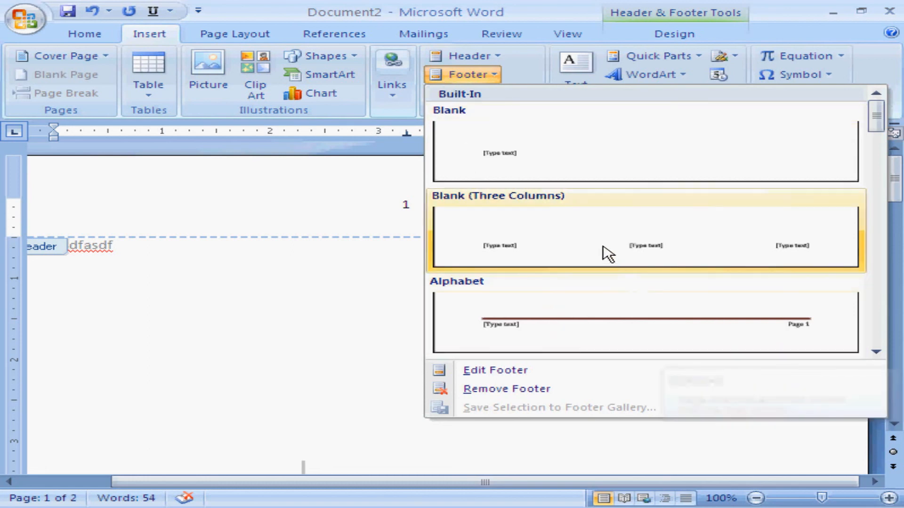
left_click(335, 211)
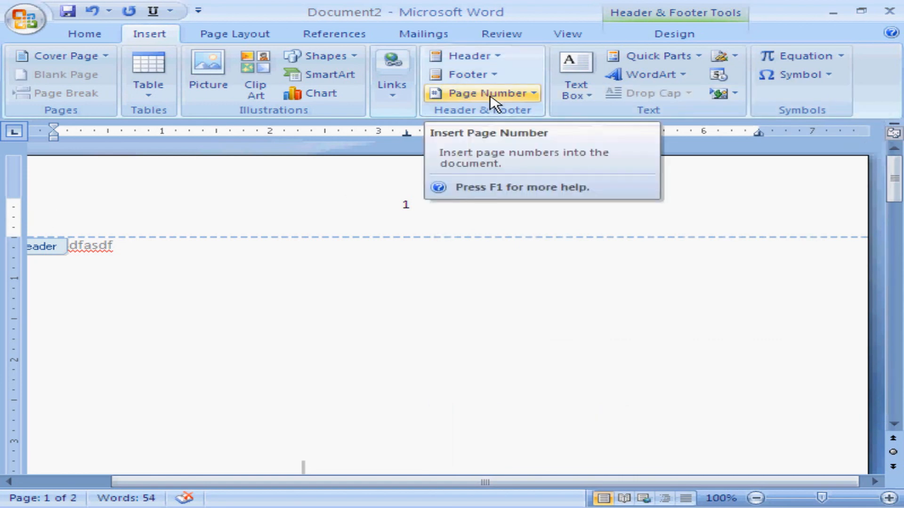
left_click(490, 96)
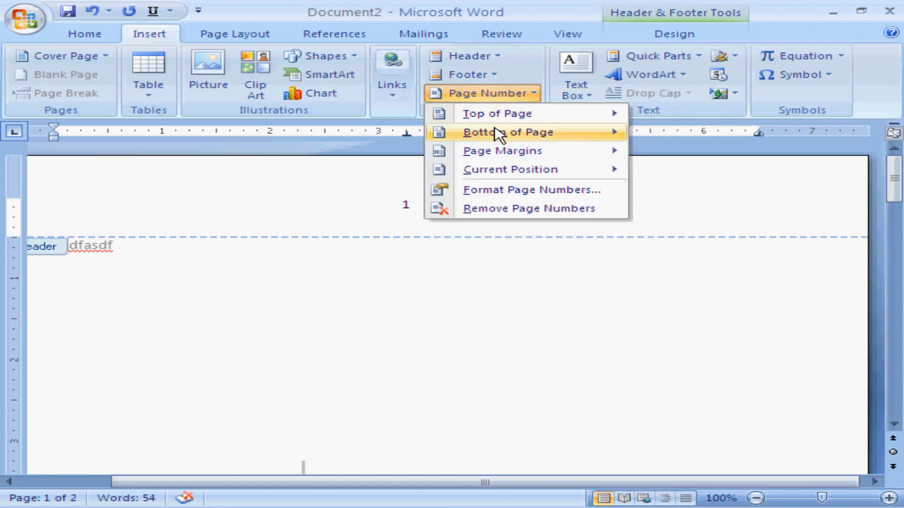
mouse_move(506, 138)
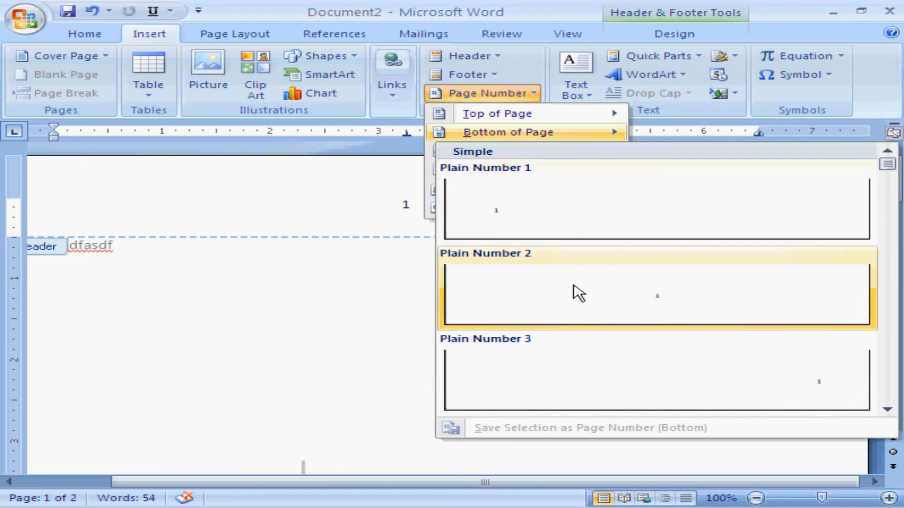
left_click(715, 375)
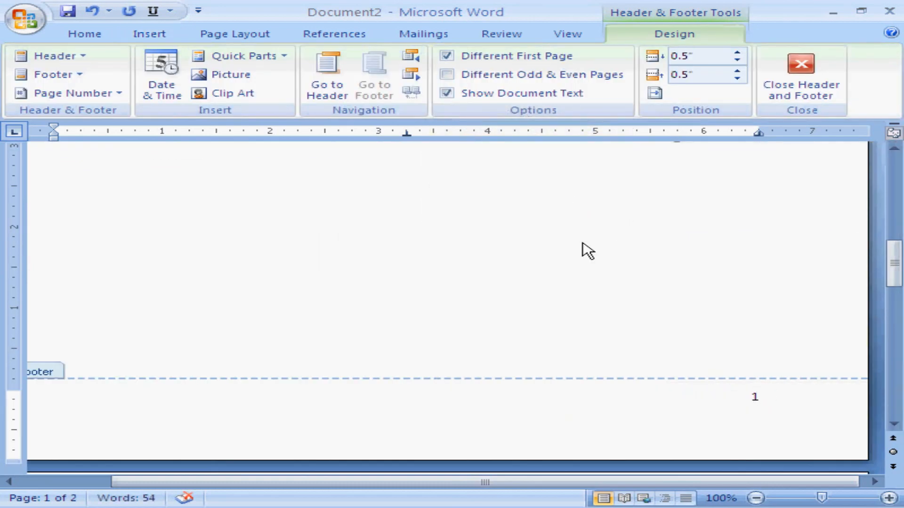
double_click(543, 250)
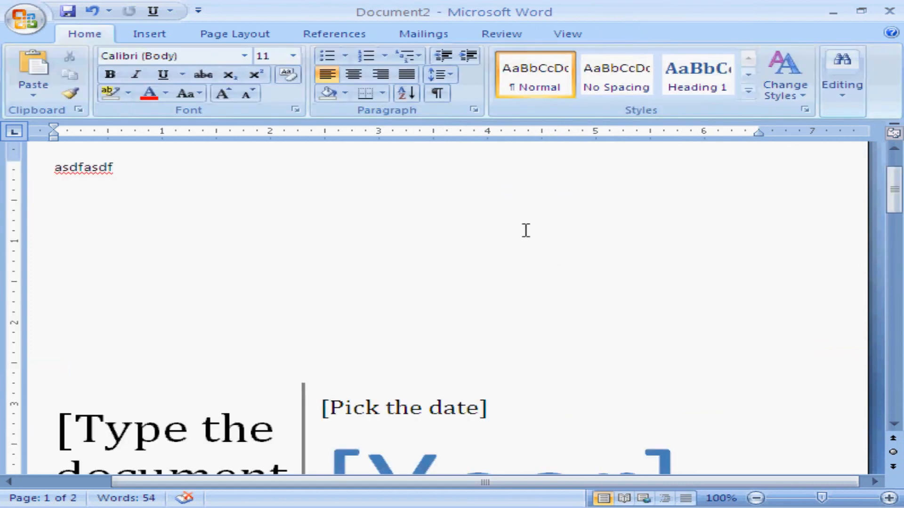
left_click(153, 38)
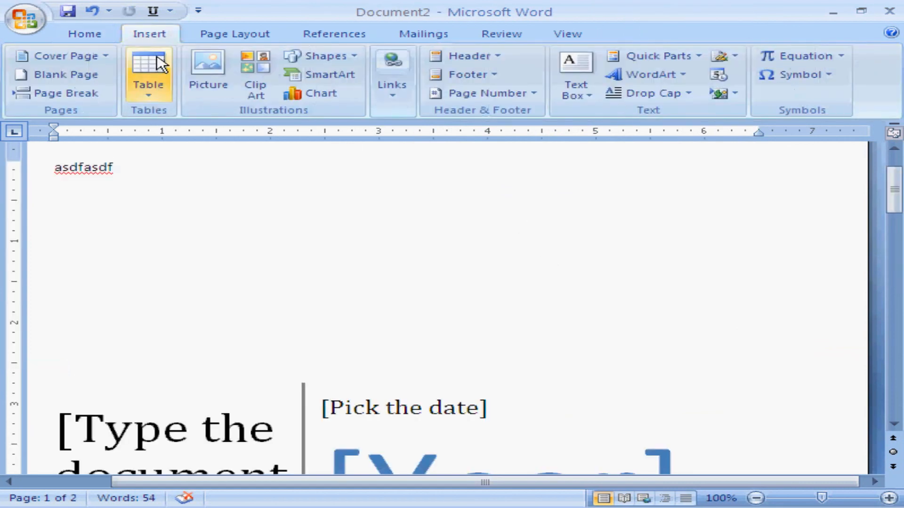